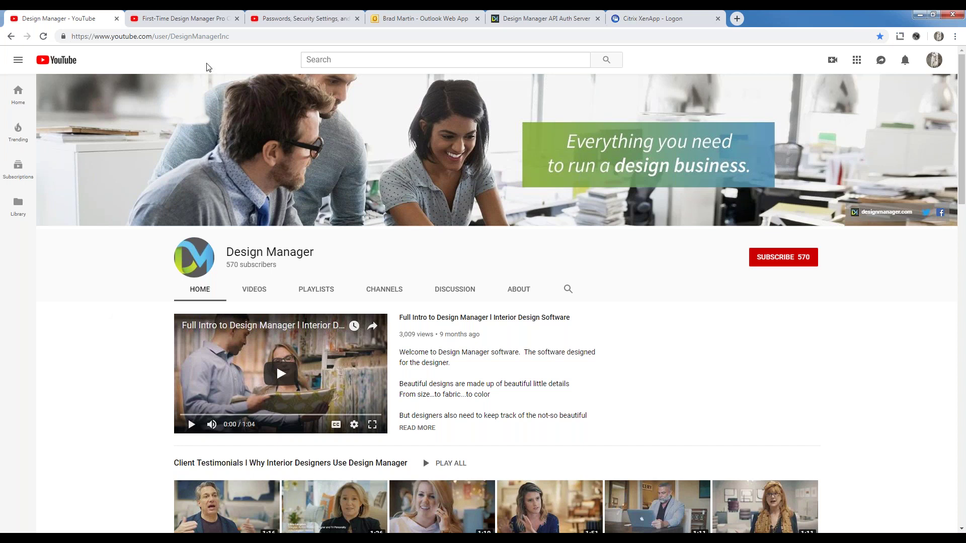
# Select the channel page's address, highlight the channel name, then clear the selection
pyautogui.click(177, 38)
pyautogui.moveTo(171, 37); pyautogui.dragTo(231, 38)
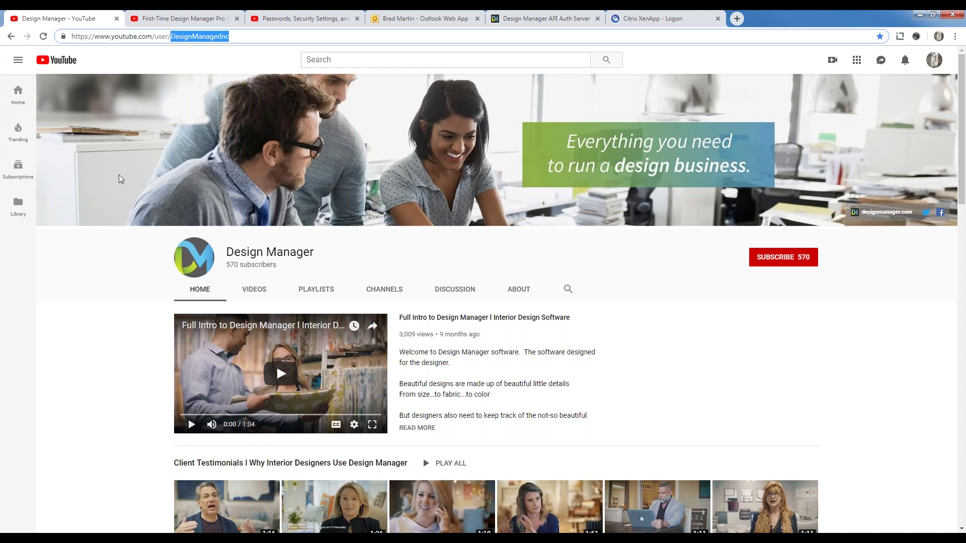
pyautogui.click(103, 318)
# Scroll through the channel's playlists, then bring up the First-Time Design Manager Pro Cloud User Webinar tab
pyautogui.scroll(-1, 103, 317)
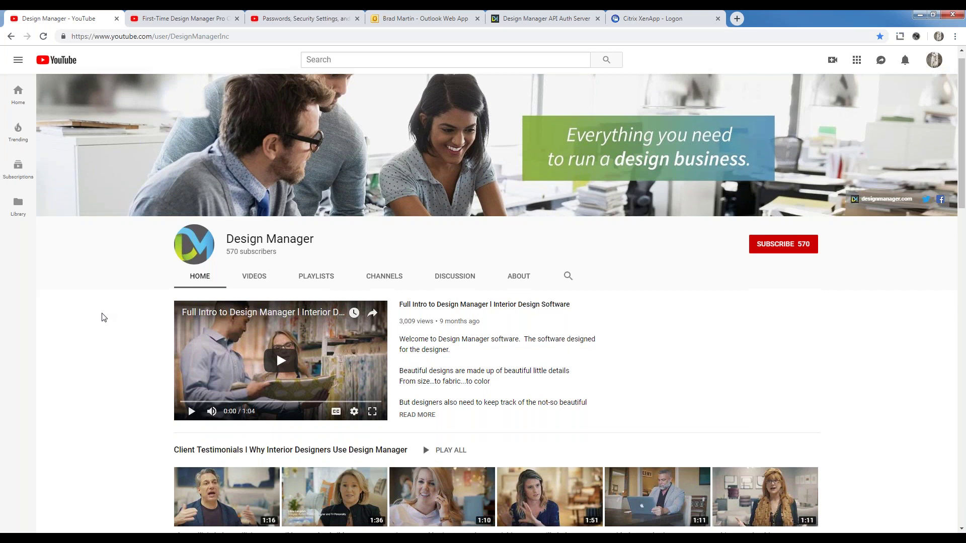
pyautogui.scroll(-6, 102, 317)
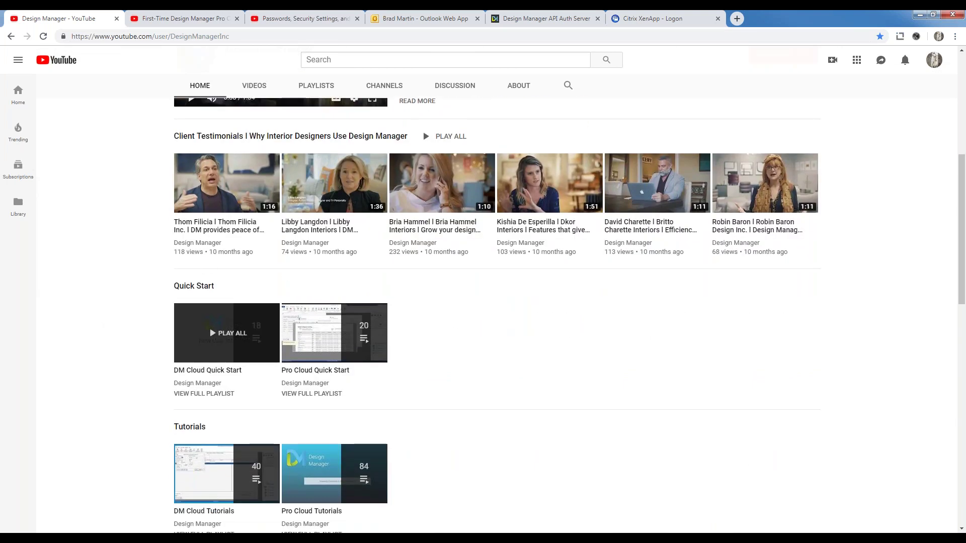
pyautogui.scroll(-4, 103, 230)
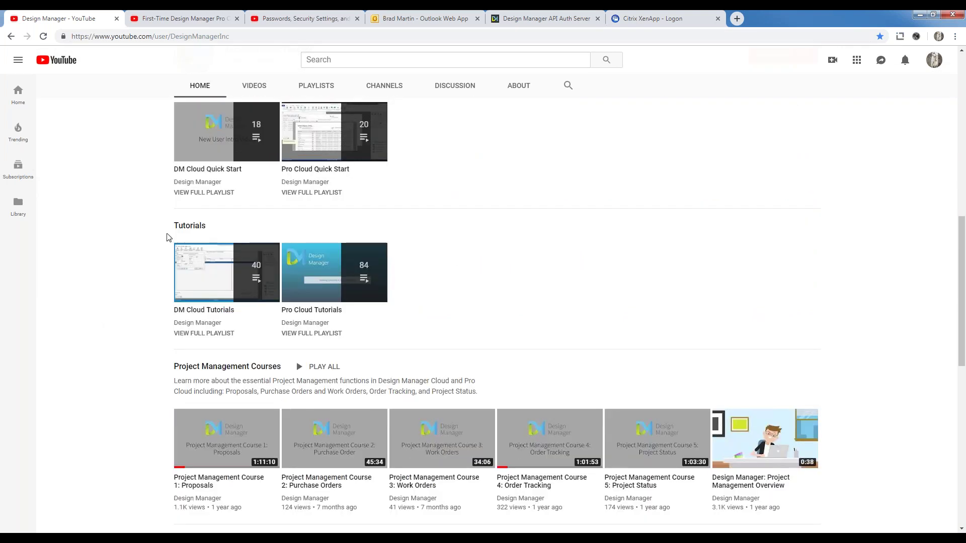
pyautogui.scroll(-2, 132, 239)
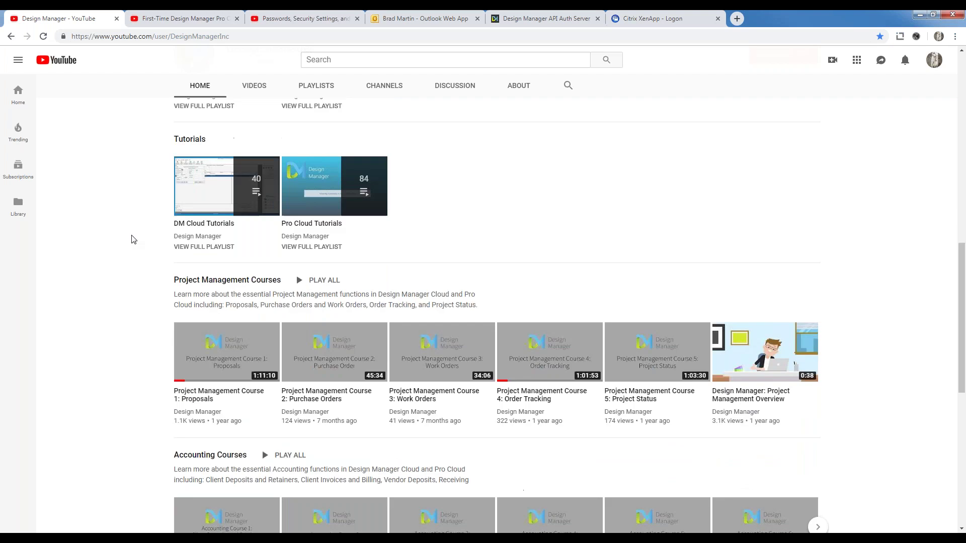
pyautogui.scroll(-1, 130, 242)
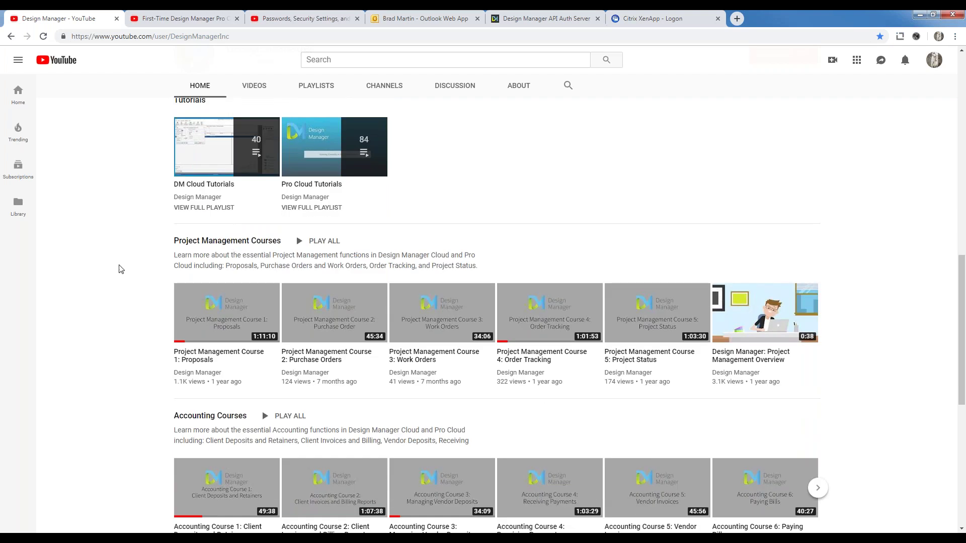
pyautogui.scroll(-4, 120, 270)
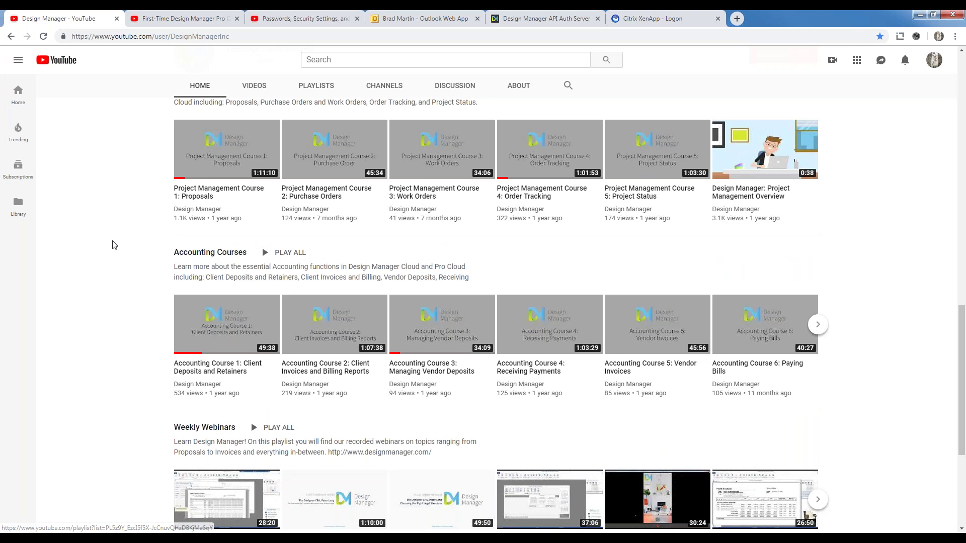
pyautogui.scroll(-3, 121, 272)
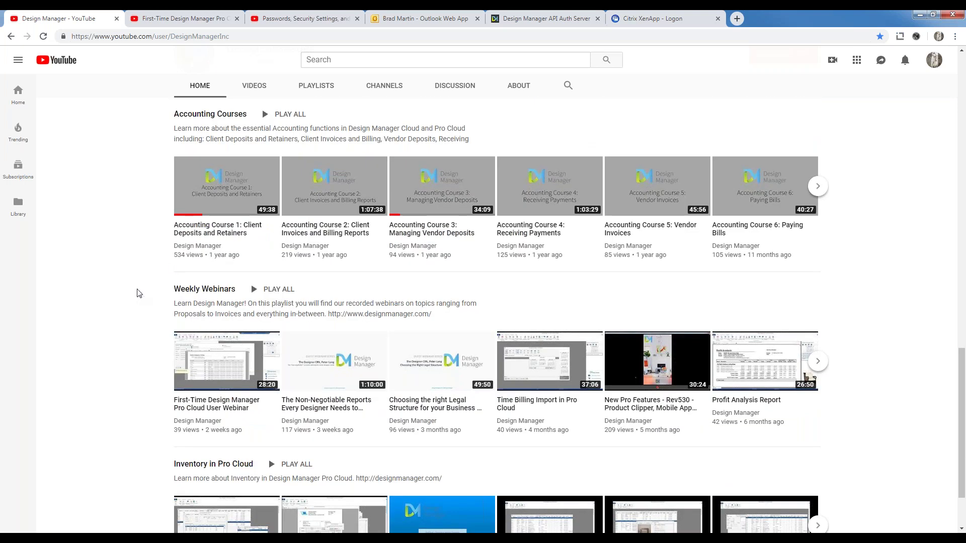
pyautogui.scroll(-1, 139, 293)
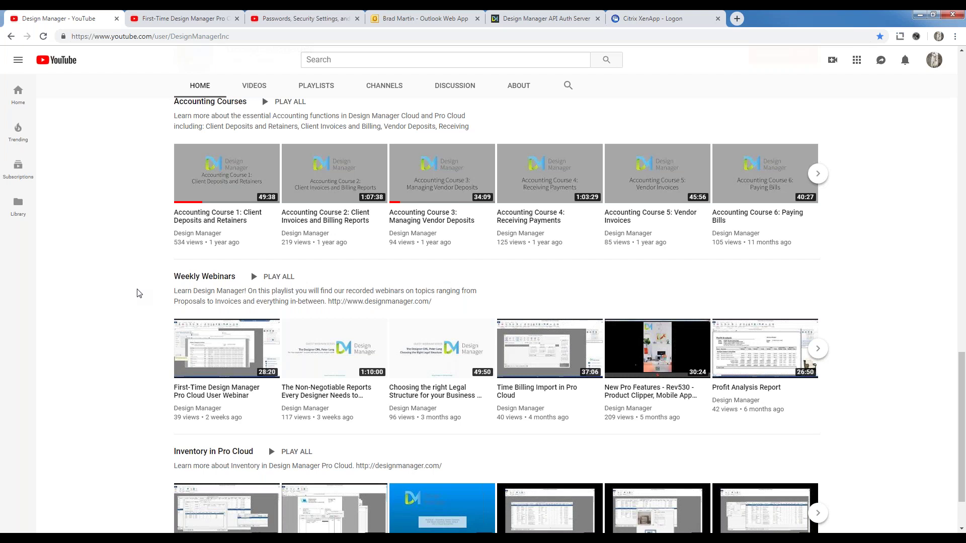
pyautogui.click(181, 24)
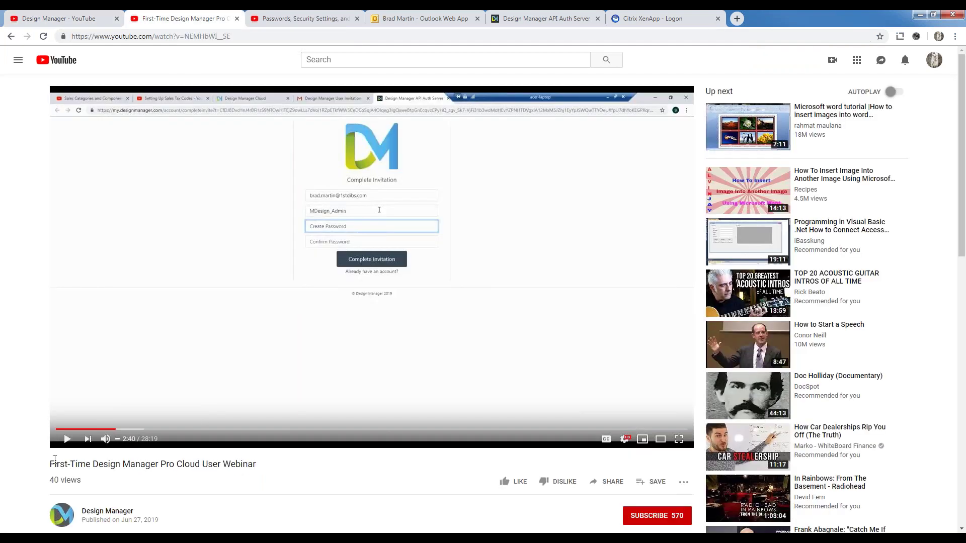
# Highlight the webinar video's title, then switch to the Design Manager sign-in tab
pyautogui.moveTo(50, 463); pyautogui.dragTo(256, 464)
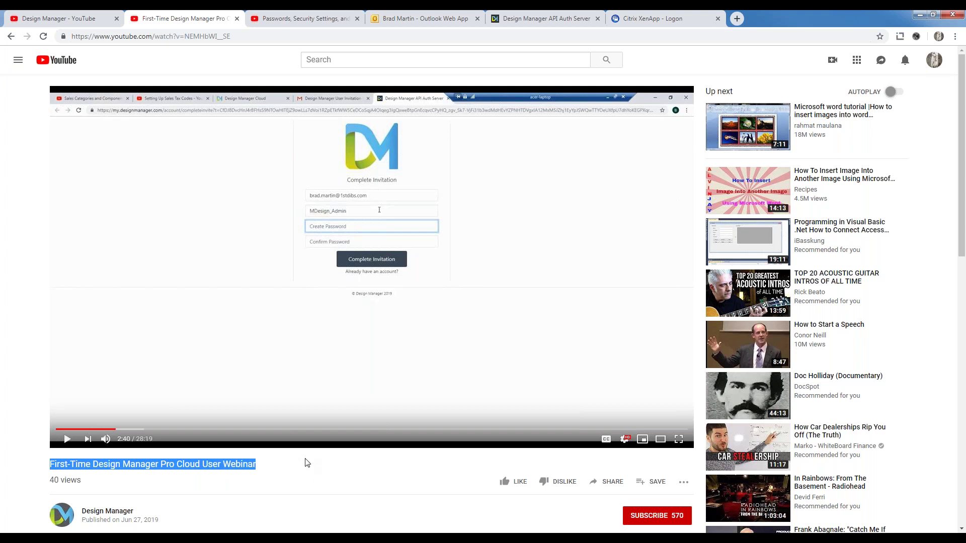
pyautogui.click(536, 23)
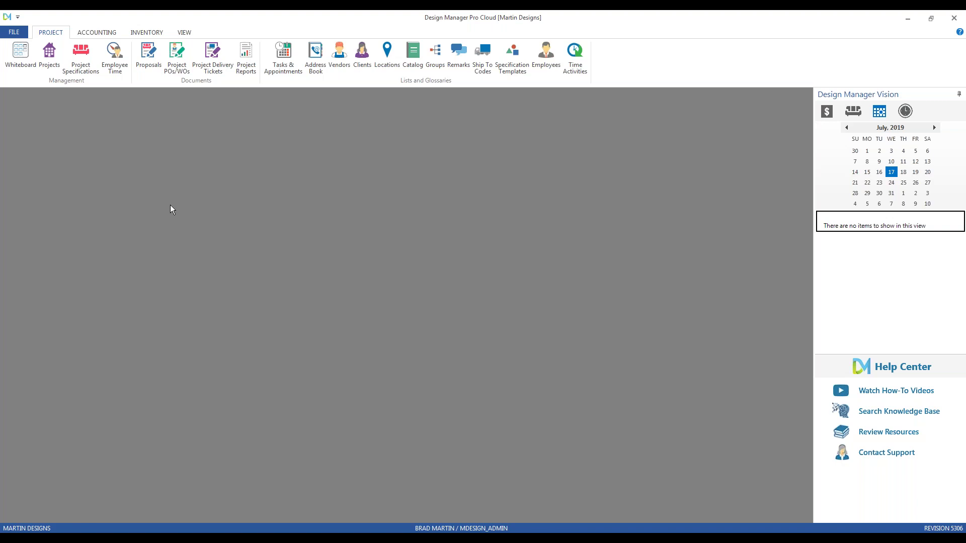
# Review the USERS & SECURITY list in Company Information and Settings, cancel, and minimize the program
pyautogui.click(16, 34)
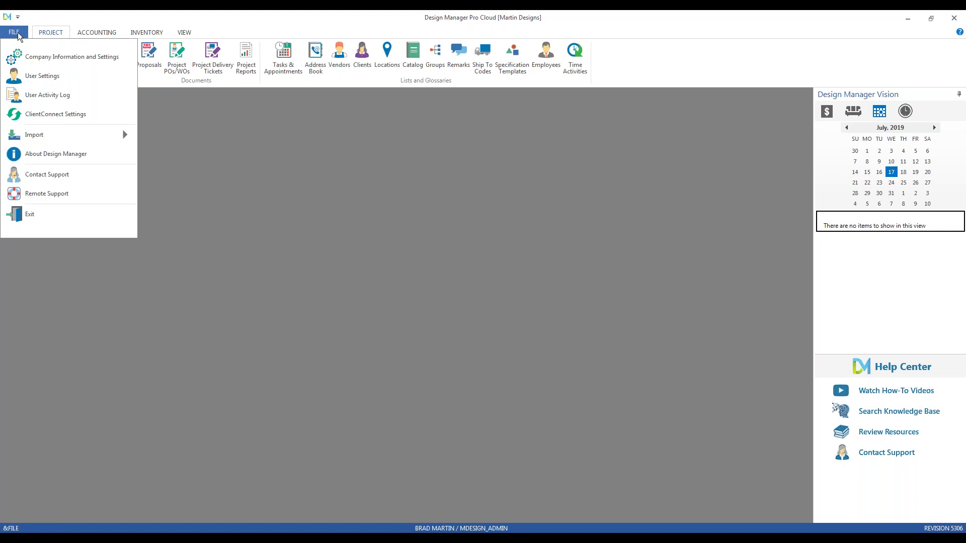
pyautogui.click(80, 61)
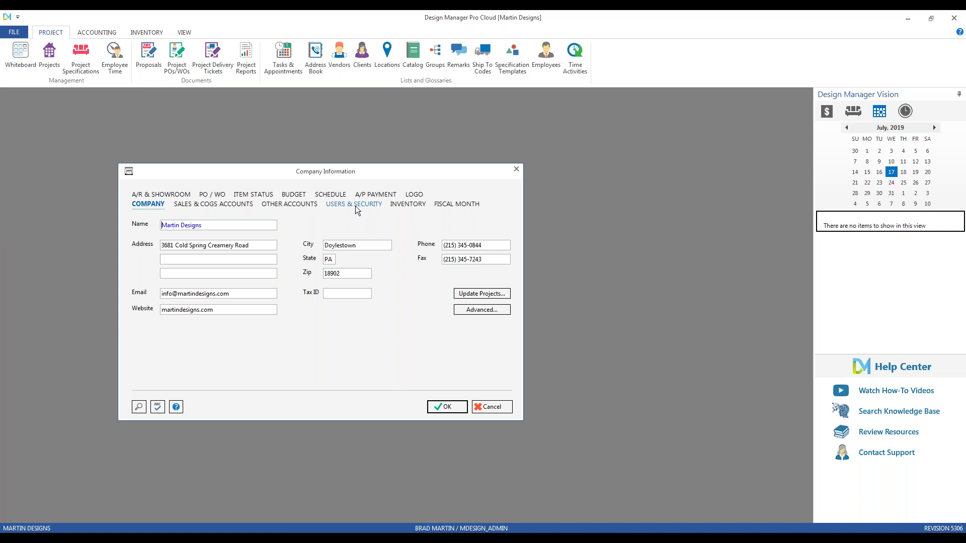
pyautogui.click(356, 206)
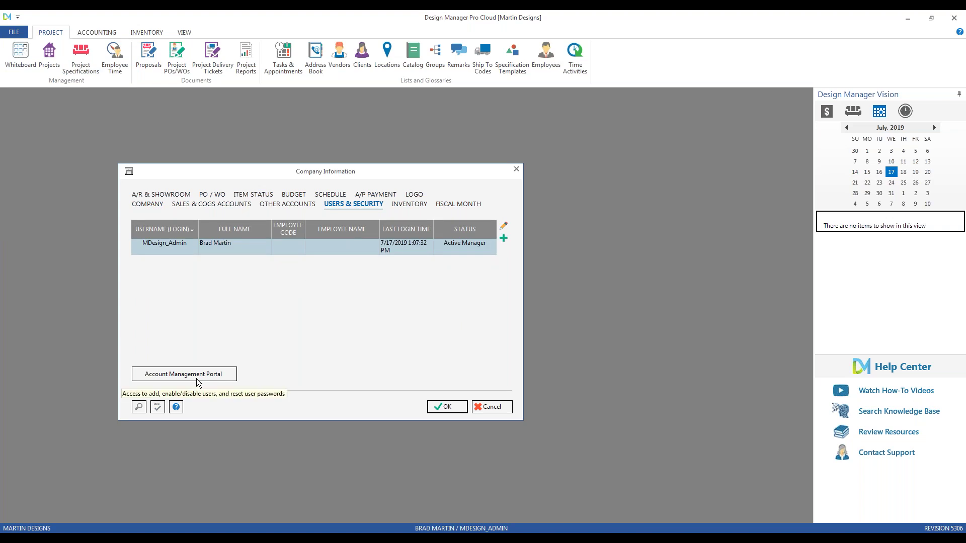
pyautogui.click(506, 408)
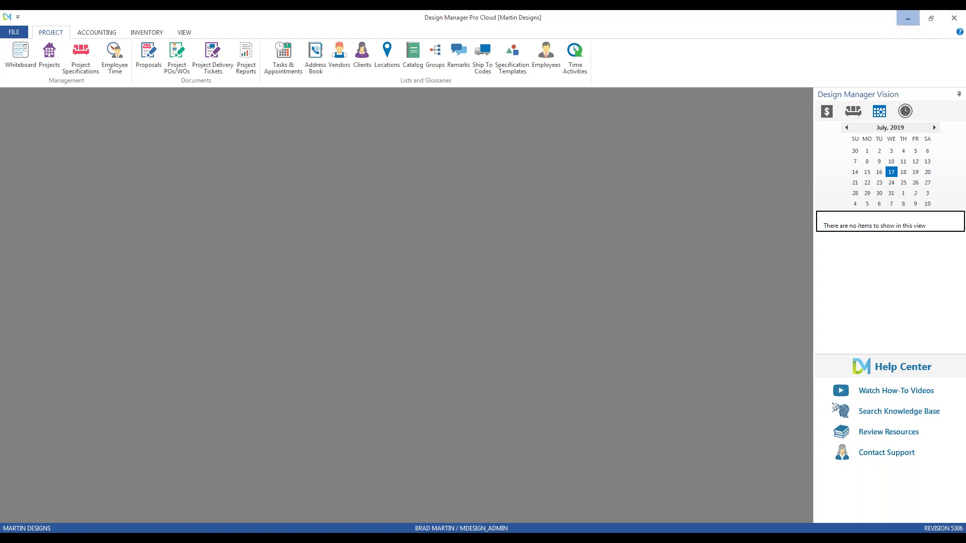
pyautogui.click(907, 18)
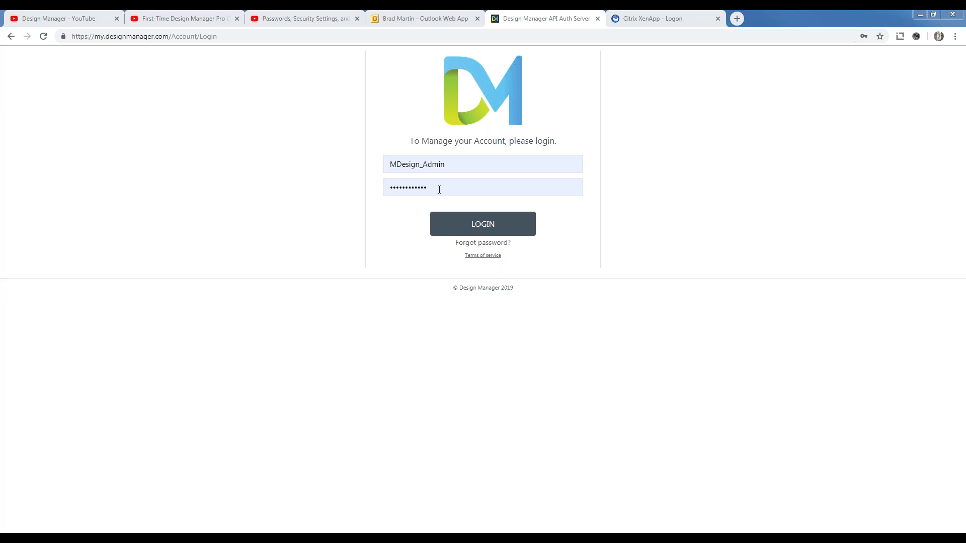
# Log in to the portal as administrator and start Add a User from Active Users
pyautogui.click(475, 223)
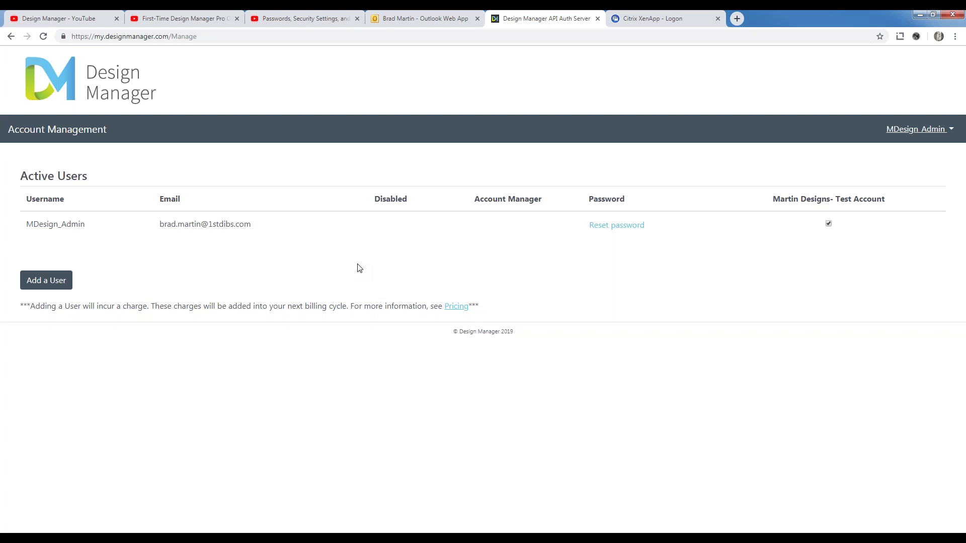
pyautogui.click(63, 284)
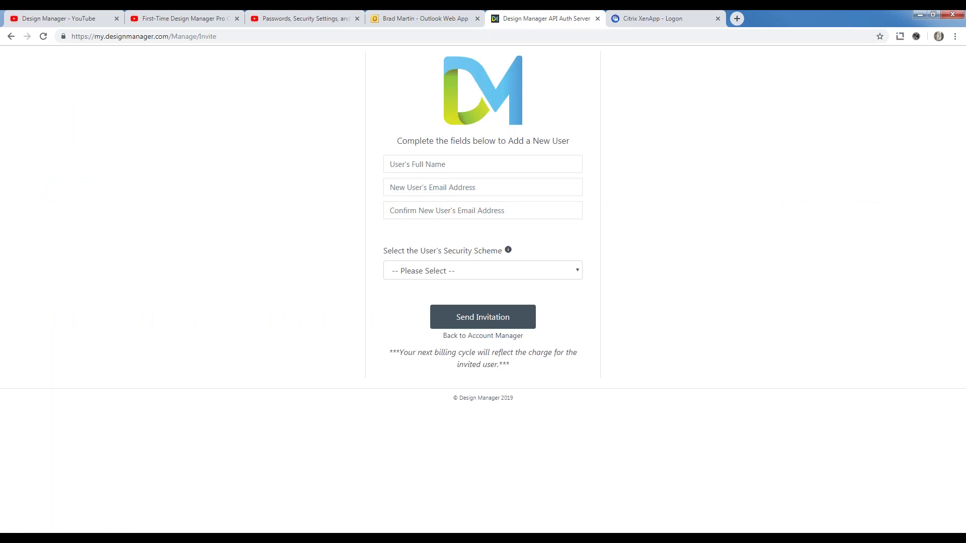
# Enter the full name 'New User 2' and paste the user's e-mail address into both e-mail fields
pyautogui.click(424, 165)
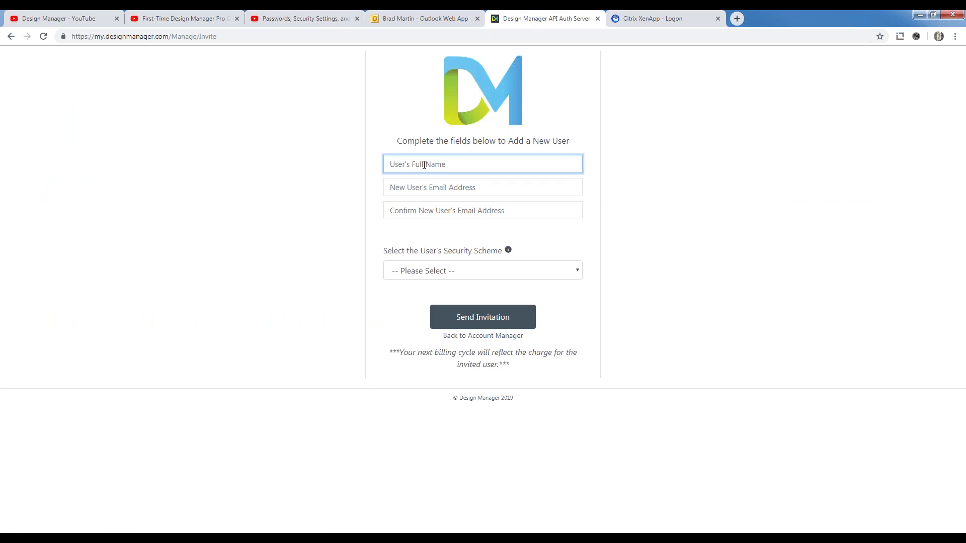
pyautogui.write('New User 2')
pyautogui.click(437, 184)
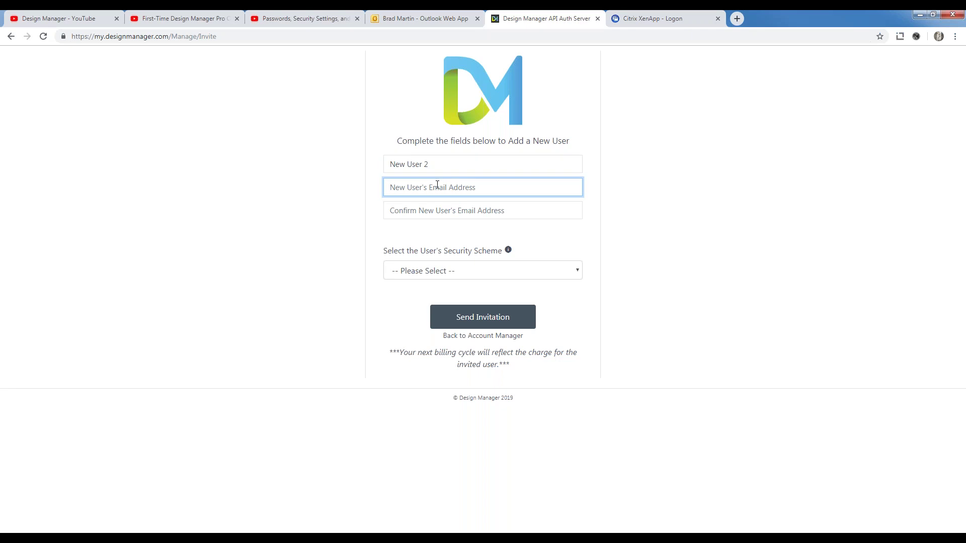
pyautogui.hotkey('ctrl', 'v')
pyautogui.press('Tab')
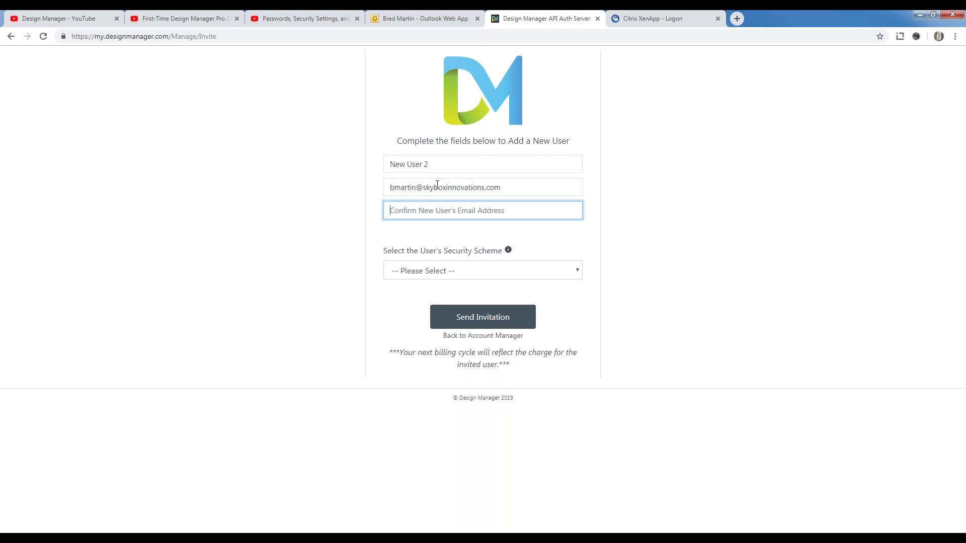
pyautogui.hotkey('ctrl', 'v')
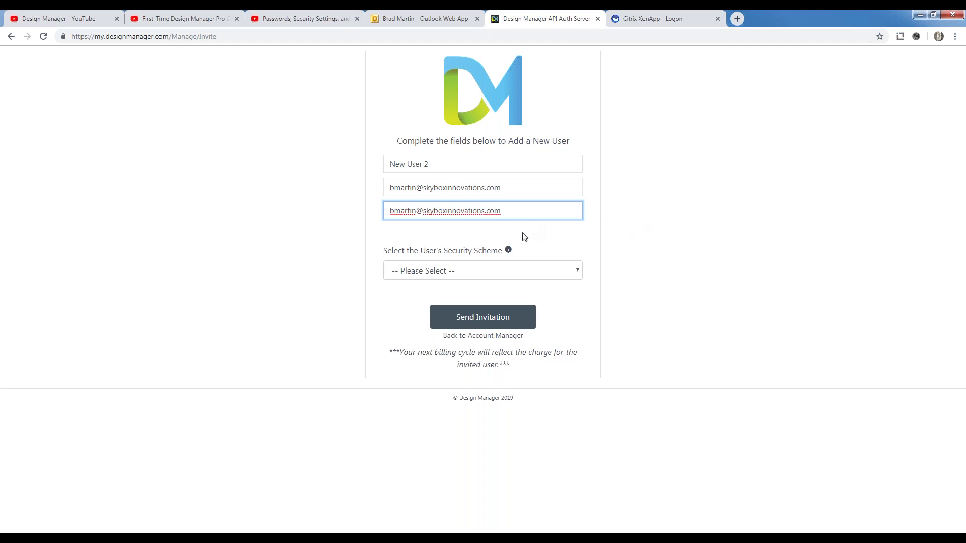
# Pick Designer as New User 2's security scheme, then bring up Design Manager Pro Cloud
pyautogui.moveTo(509, 252)
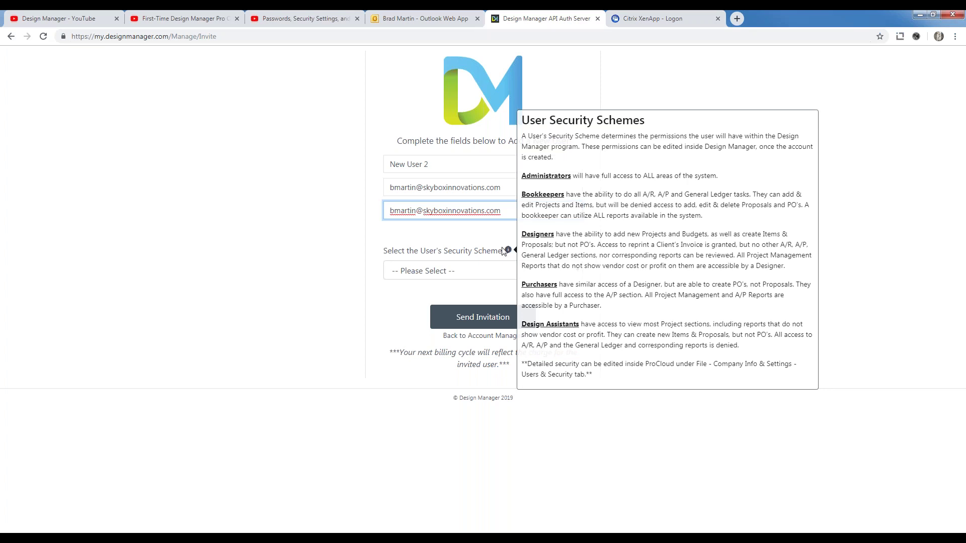
pyautogui.click(579, 273)
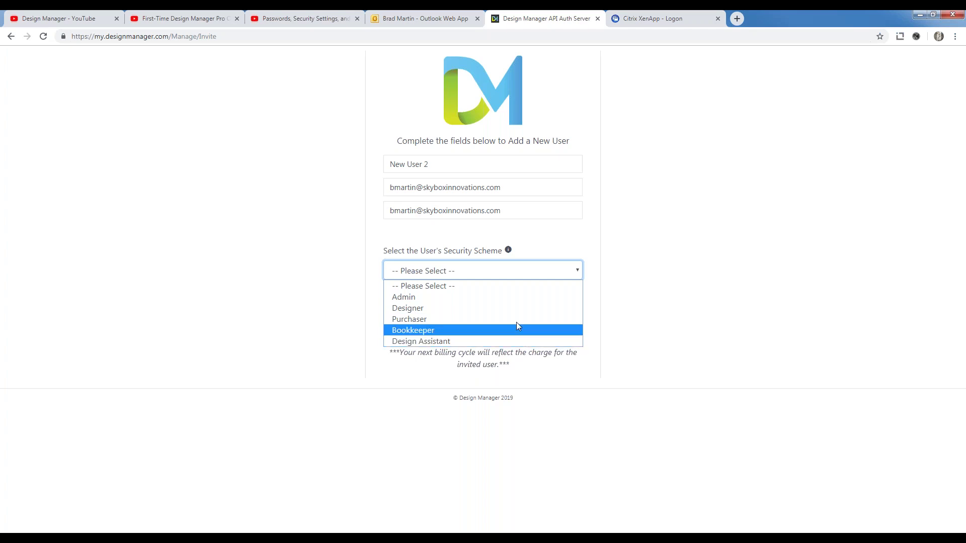
pyautogui.click(517, 309)
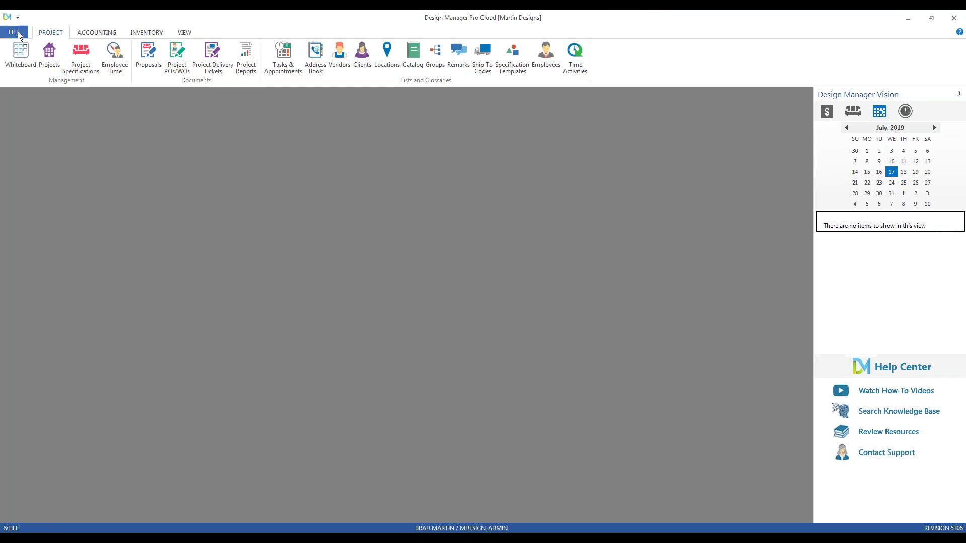
pyautogui.click(15, 33)
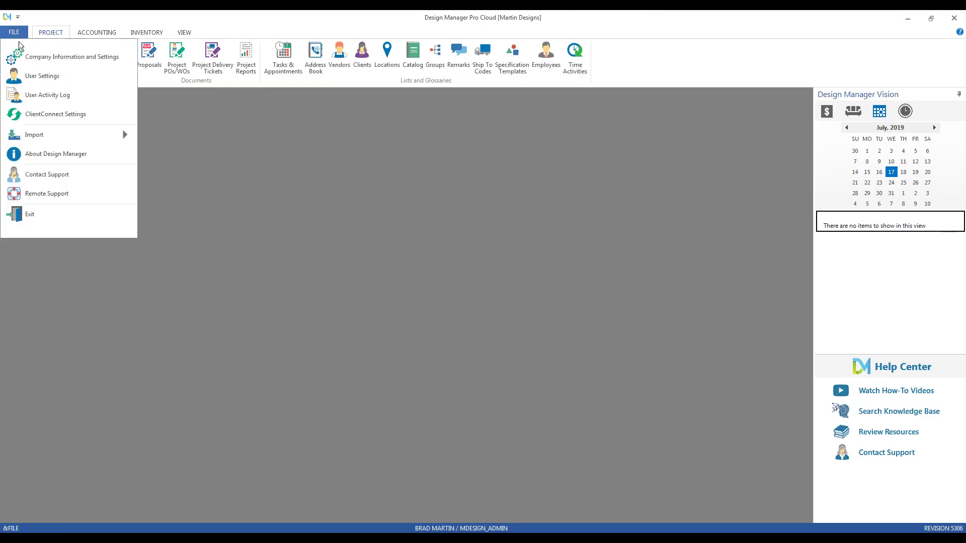
# Inspect the Users & Security list and MDesign_Admin's settings, cancel both dialogs, and minimize the app
pyautogui.click(47, 58)
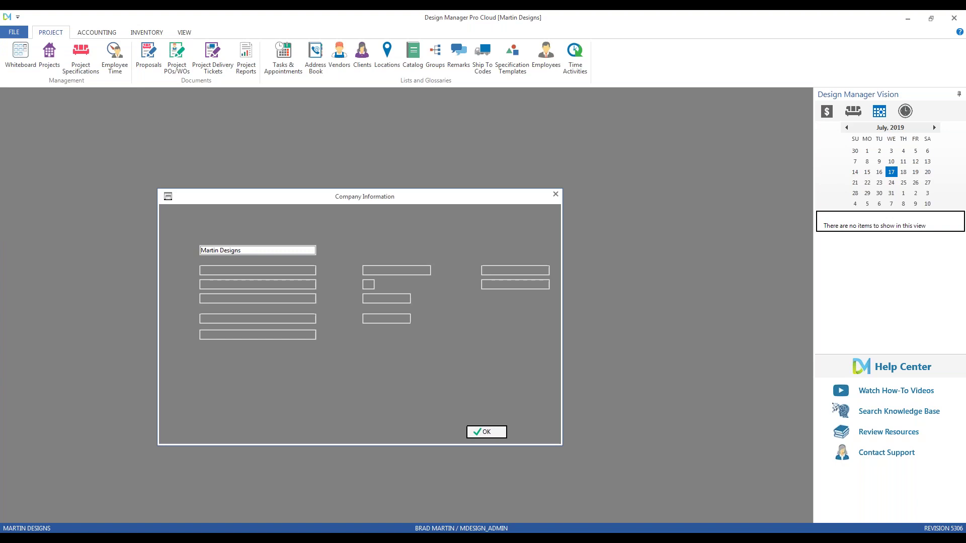
pyautogui.click(401, 229)
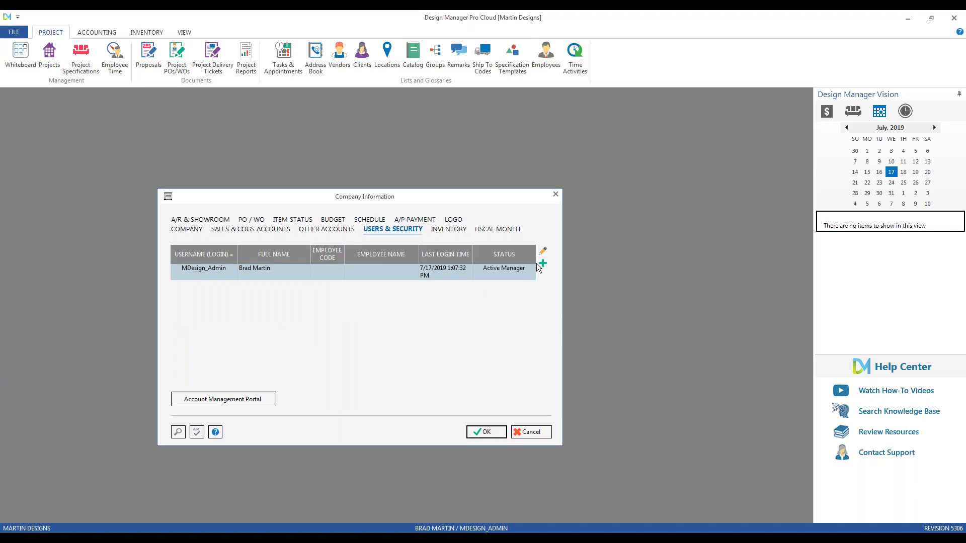
pyautogui.click(542, 251)
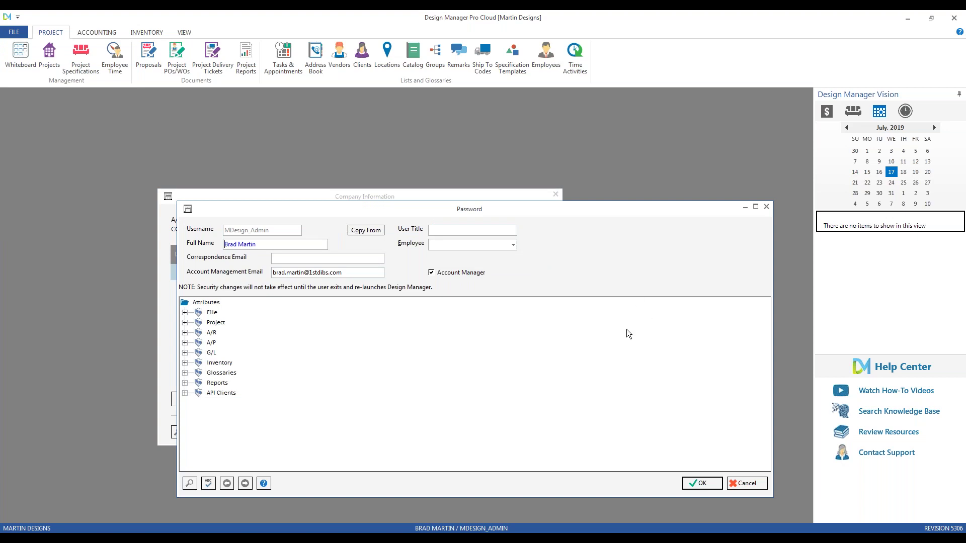
pyautogui.click(750, 484)
pyautogui.click(544, 432)
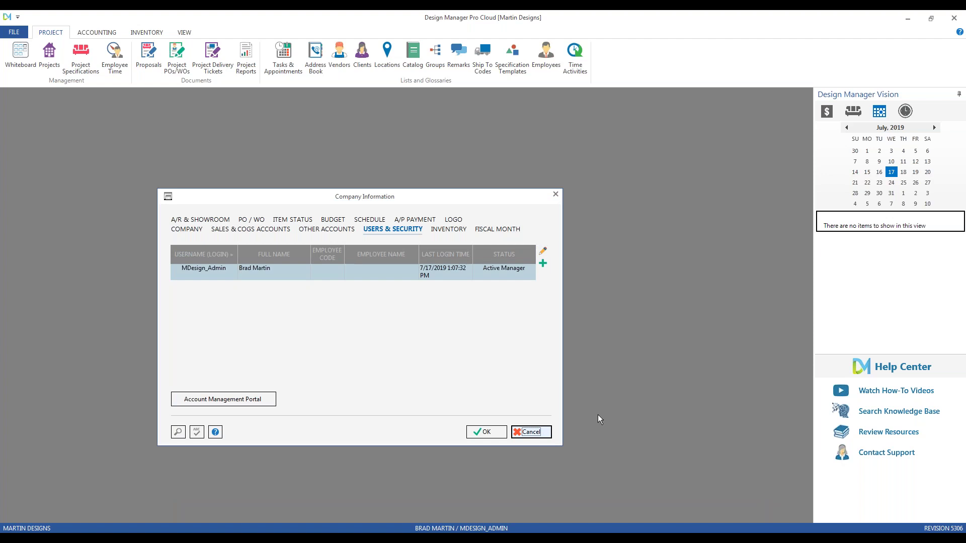
pyautogui.click(908, 24)
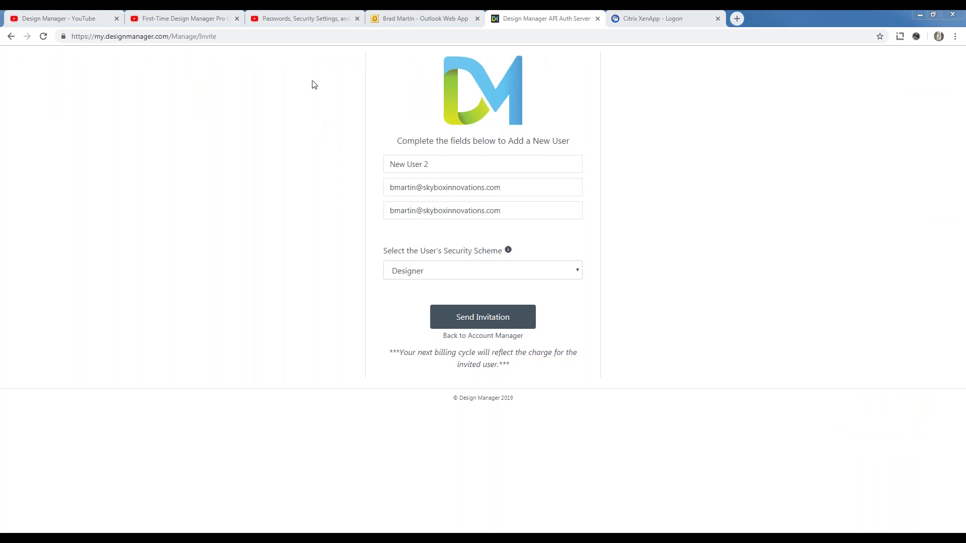
pyautogui.click(305, 20)
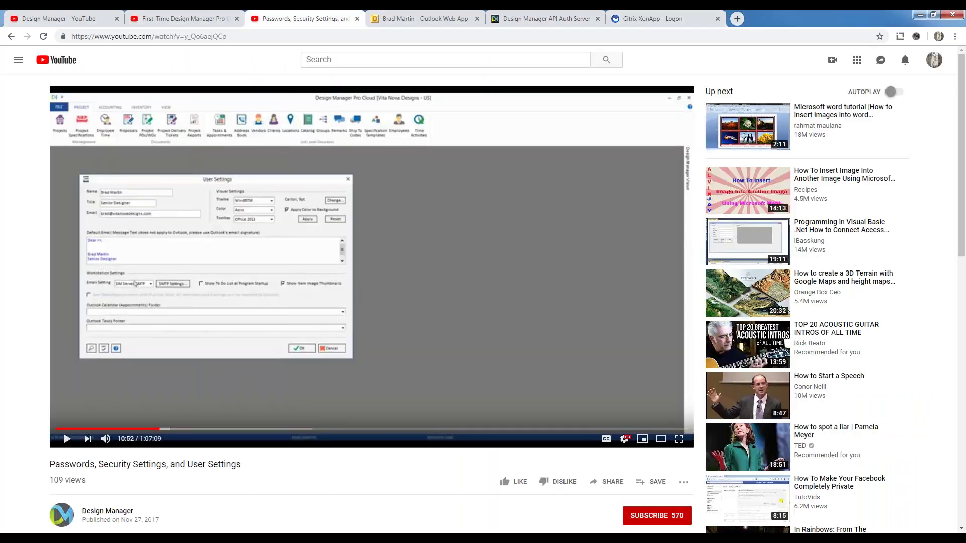
pyautogui.moveTo(53, 466); pyautogui.dragTo(247, 470)
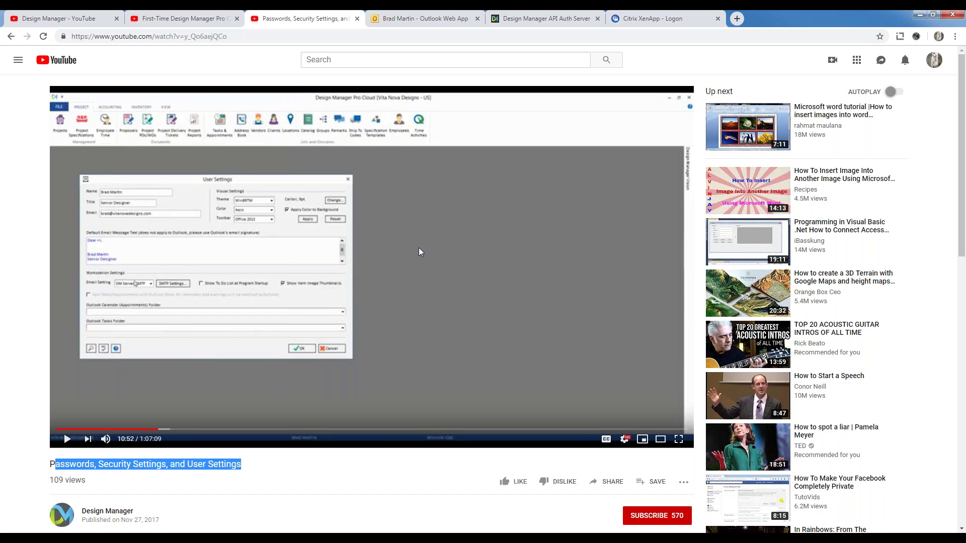
pyautogui.click(563, 20)
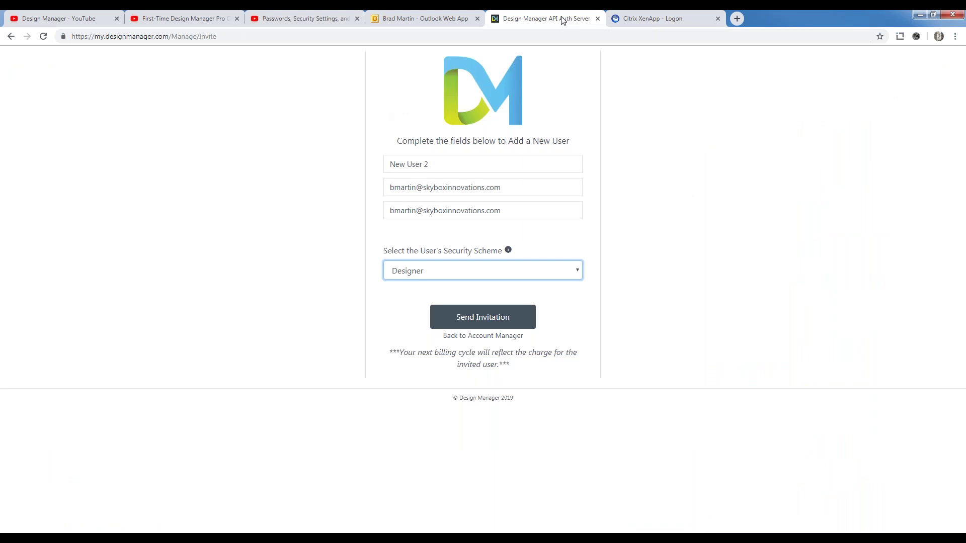
# Send New User 2's invitation, accept the billing charge, and highlight the invitation-sent confirmation
pyautogui.click(479, 319)
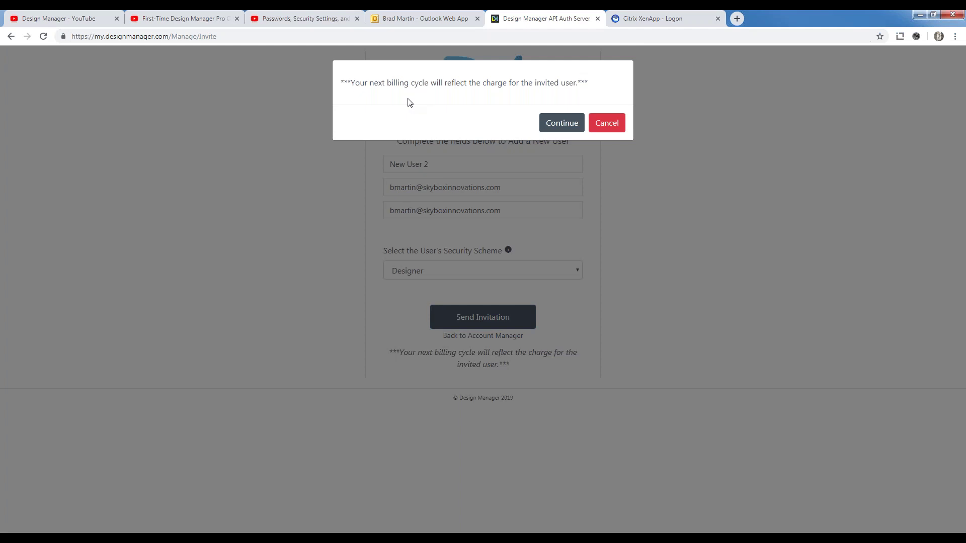
pyautogui.click(562, 123)
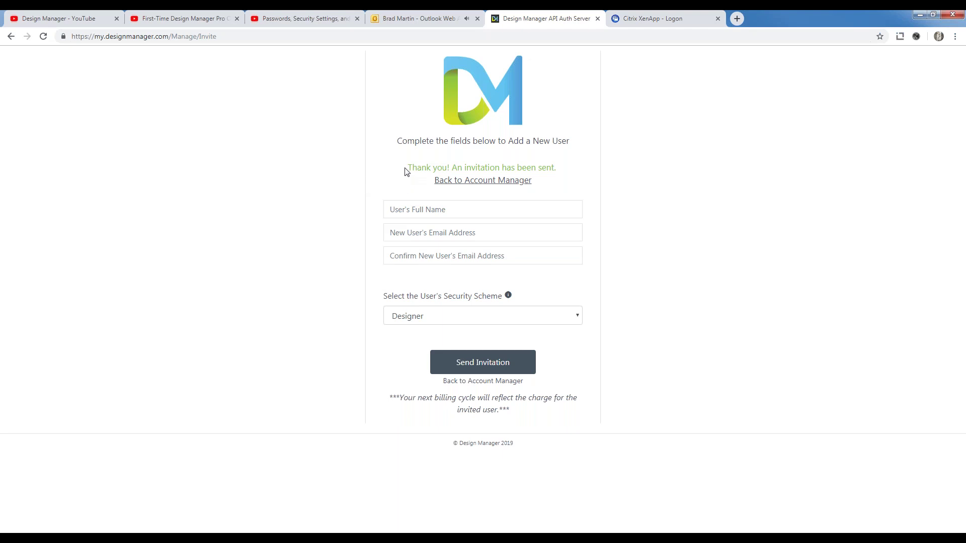
pyautogui.moveTo(409, 167); pyautogui.dragTo(563, 171)
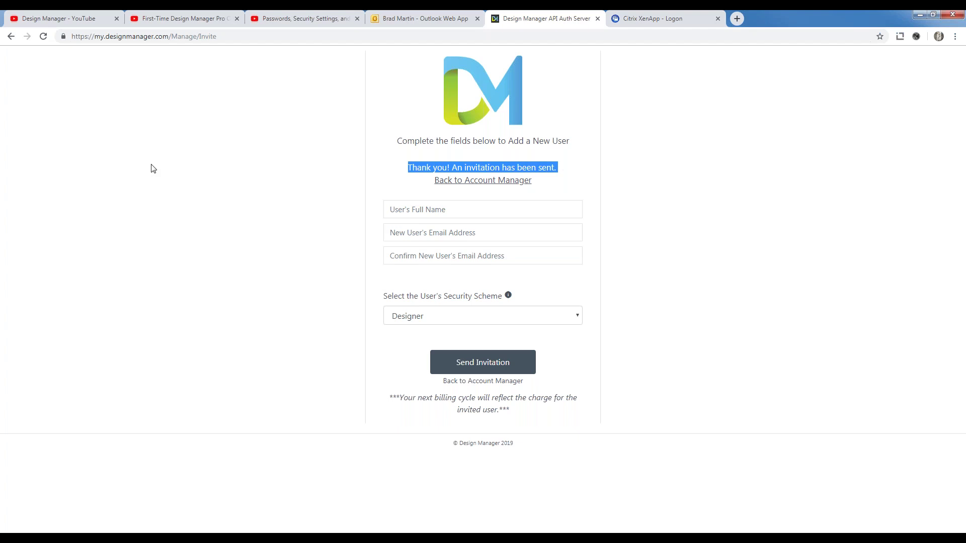
pyautogui.click(415, 17)
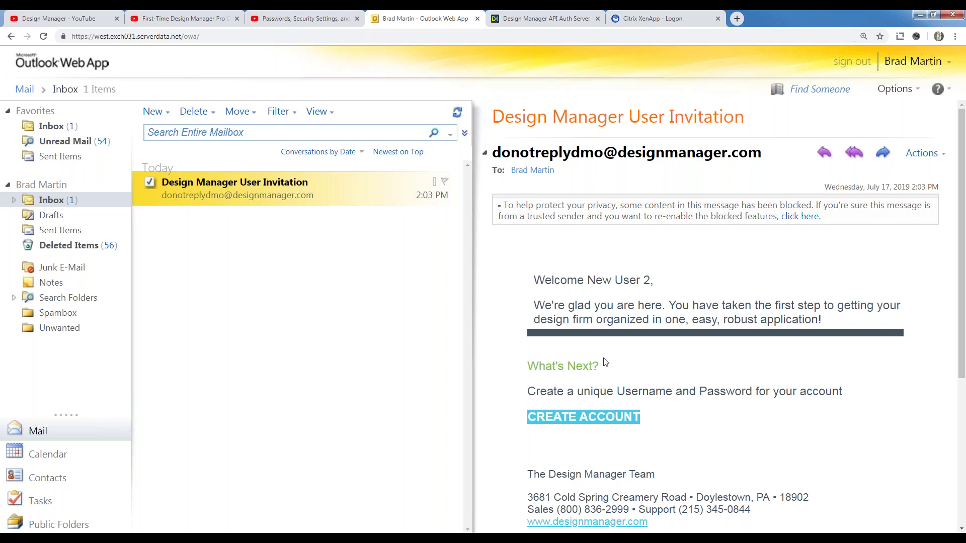
# Follow the invitation e-mail's CREATE ACCOUNT link to the Complete Invitation form
pyautogui.click(588, 420)
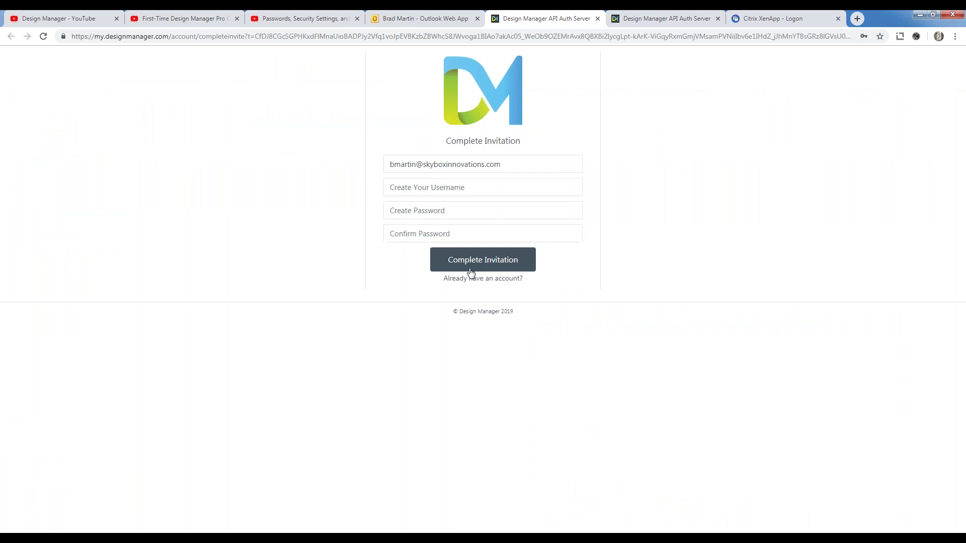
# Fill in username 'New User 2' with a password and its confirmation, then submit the form
pyautogui.click(452, 189)
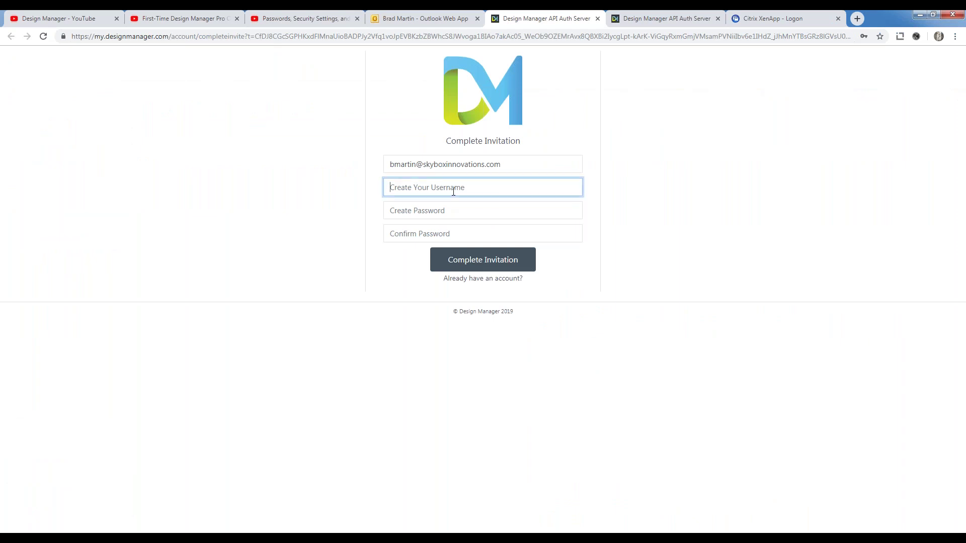
pyautogui.write('New User 2')
pyautogui.press('Tab')
pyautogui.write('•••••')
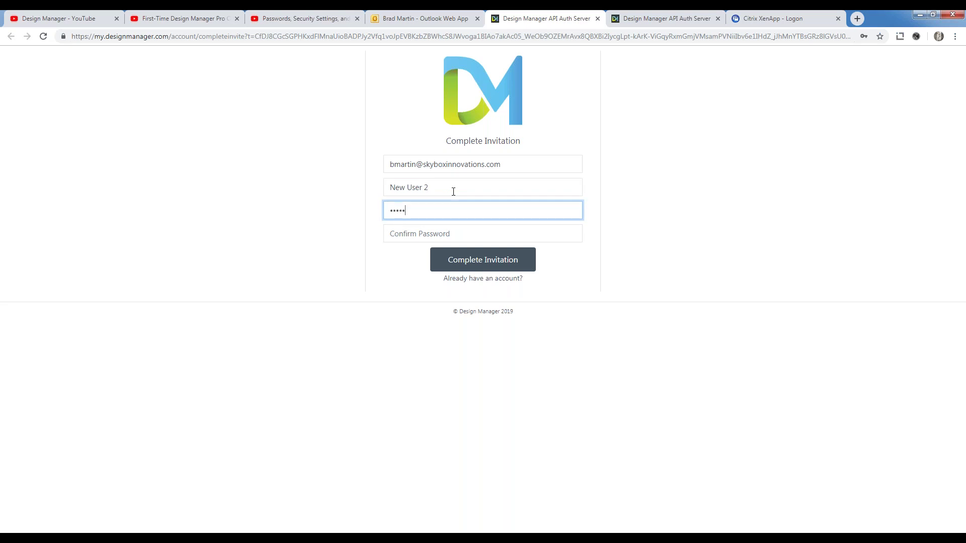
pyautogui.write('•••••••')
pyautogui.press('Tab')
pyautogui.write('•••••')
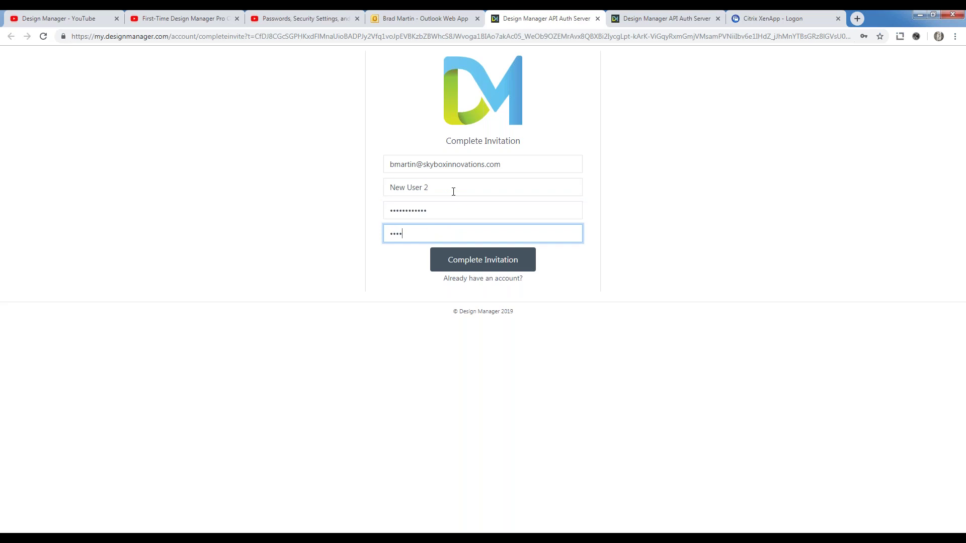
pyautogui.write('••••••')
pyautogui.click(489, 265)
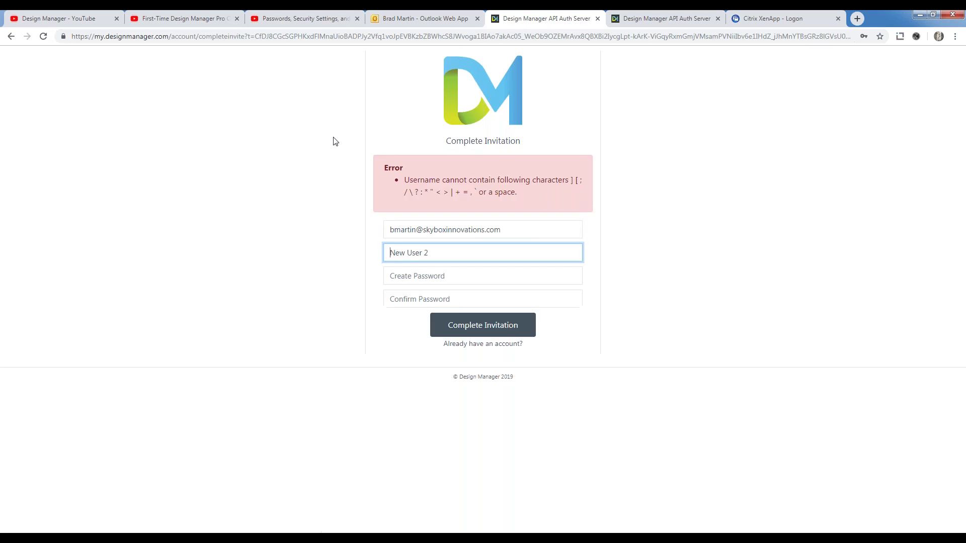
# Change the username to mdesign_user2, re-enter the password, and resubmit to create the account
pyautogui.click(455, 276)
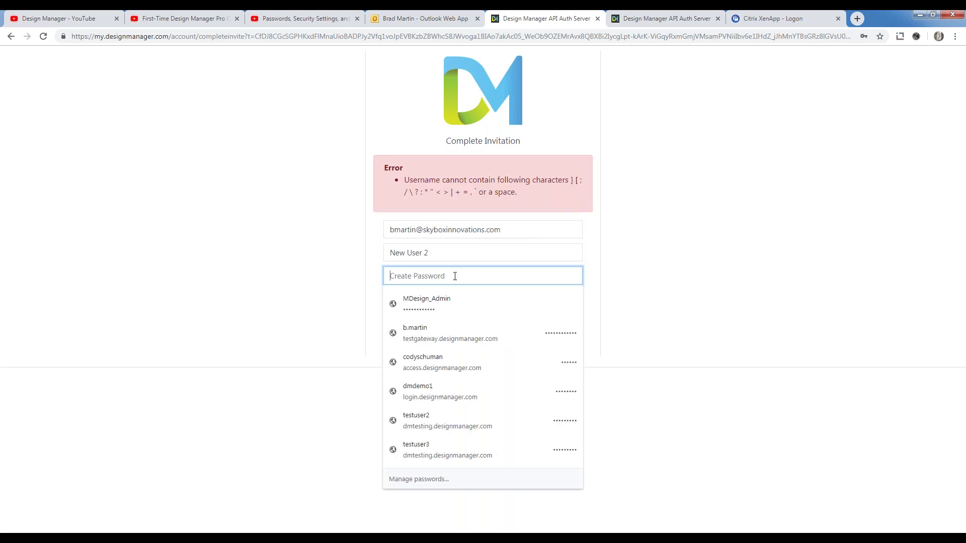
pyautogui.click(615, 245)
pyautogui.tripleClick(392, 252)
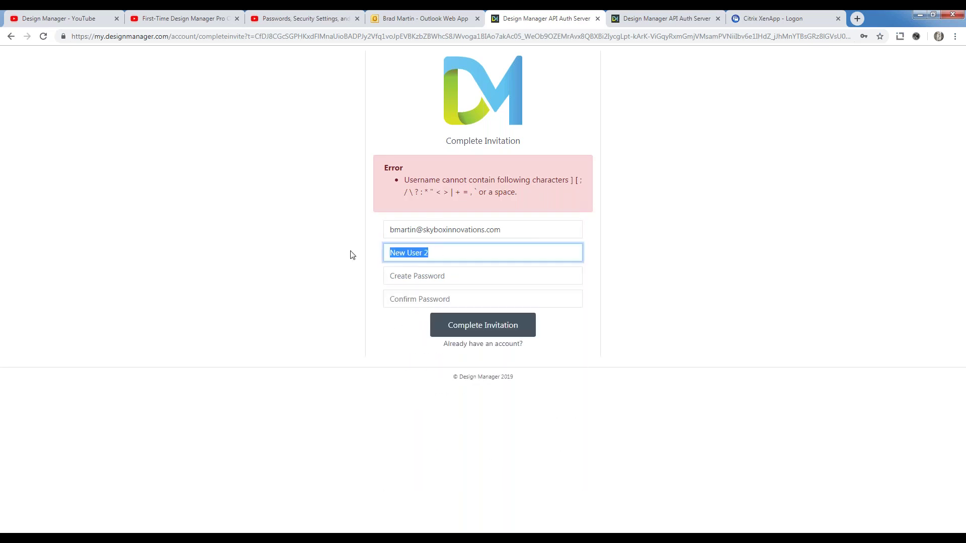
pyautogui.write('N')
pyautogui.press('BackSpace')
pyautogui.write('Mart')
pyautogui.press('BackSpace')
pyautogui.press('BackSpace')
pyautogui.press('BackSpace')
pyautogui.write('mdesign_user2')
pyautogui.press('Tab')
pyautogui.write('•••••')
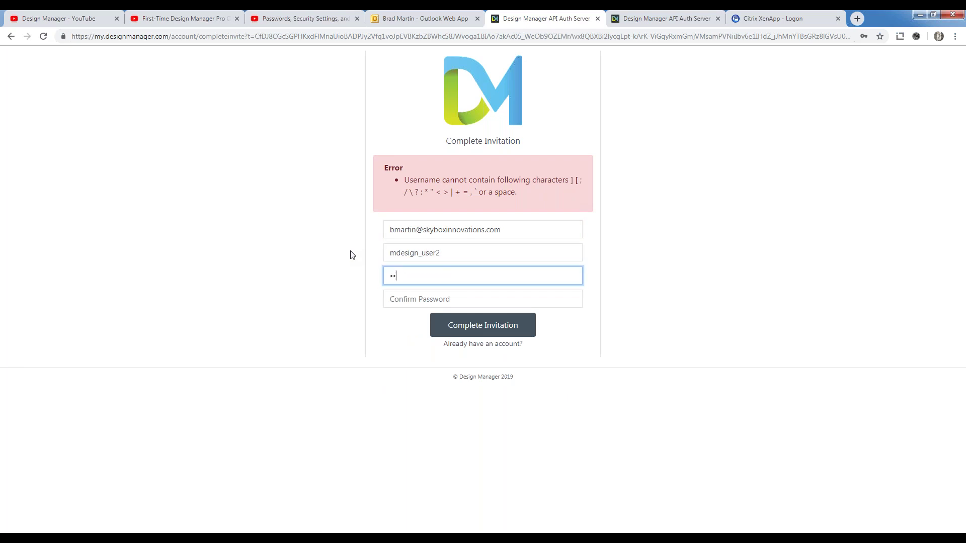
pyautogui.write('••••••')
pyautogui.press('Tab')
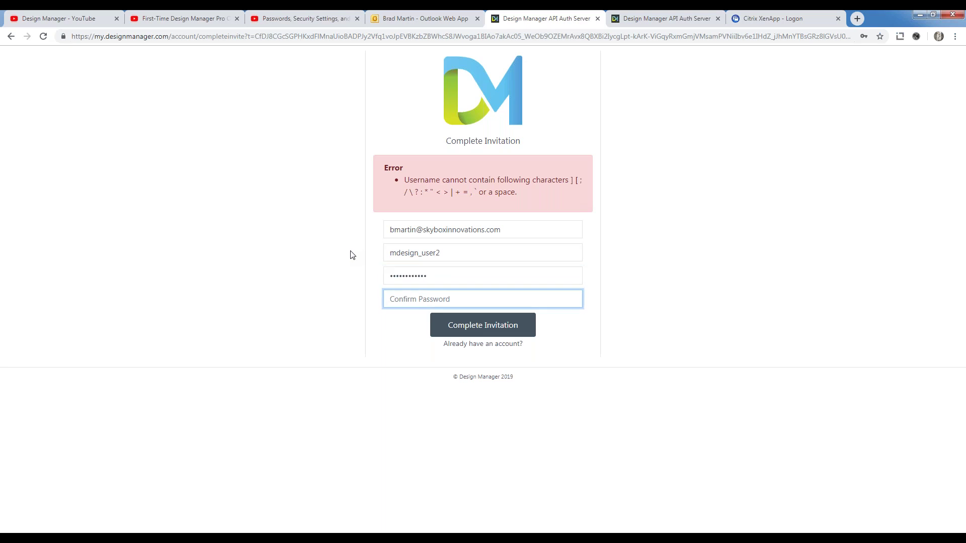
pyautogui.write('••••••••••••')
pyautogui.click(502, 330)
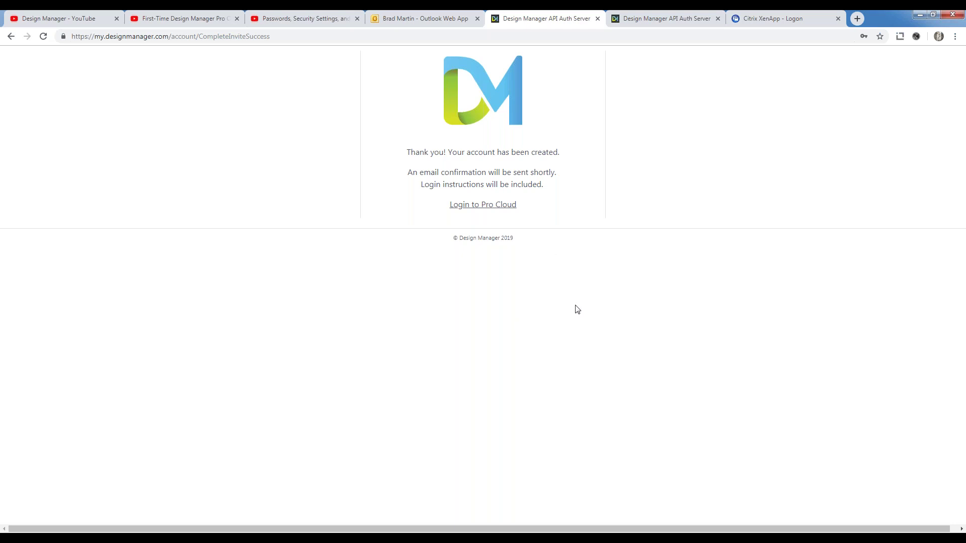
# Switch back to the admin's invite-sent page, then return to the Active Users list
pyautogui.click(672, 23)
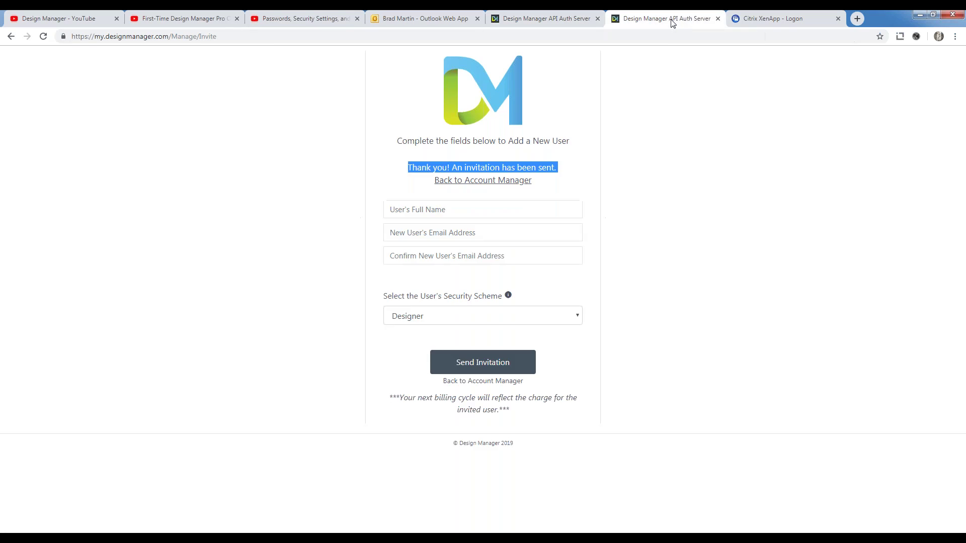
pyautogui.click(493, 182)
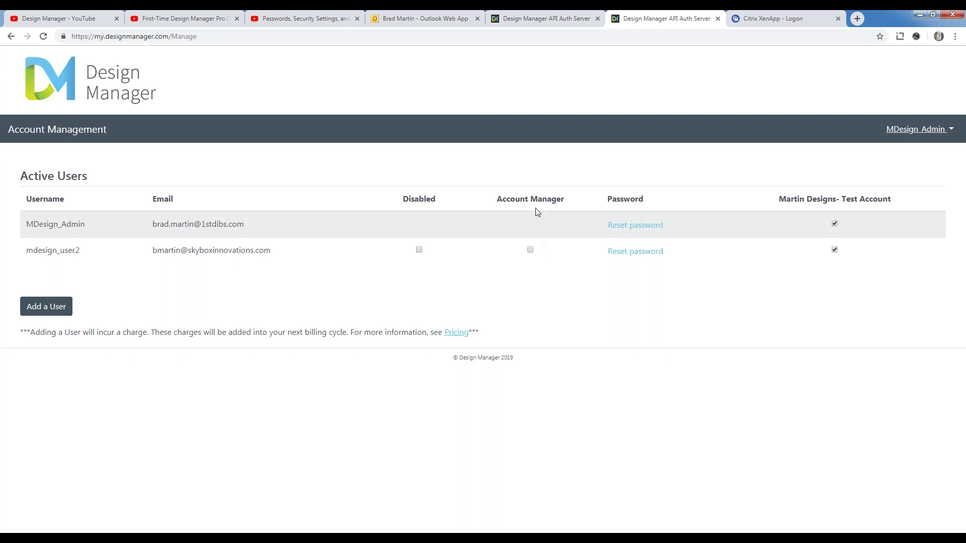
# Tick Account Manager for the new user and confirm granting the rights
pyautogui.click(530, 250)
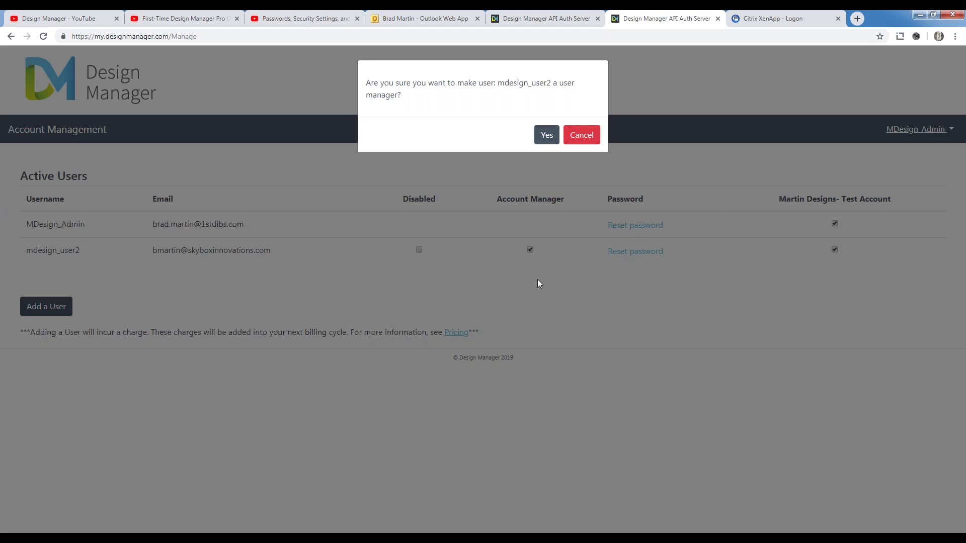
pyautogui.click(552, 136)
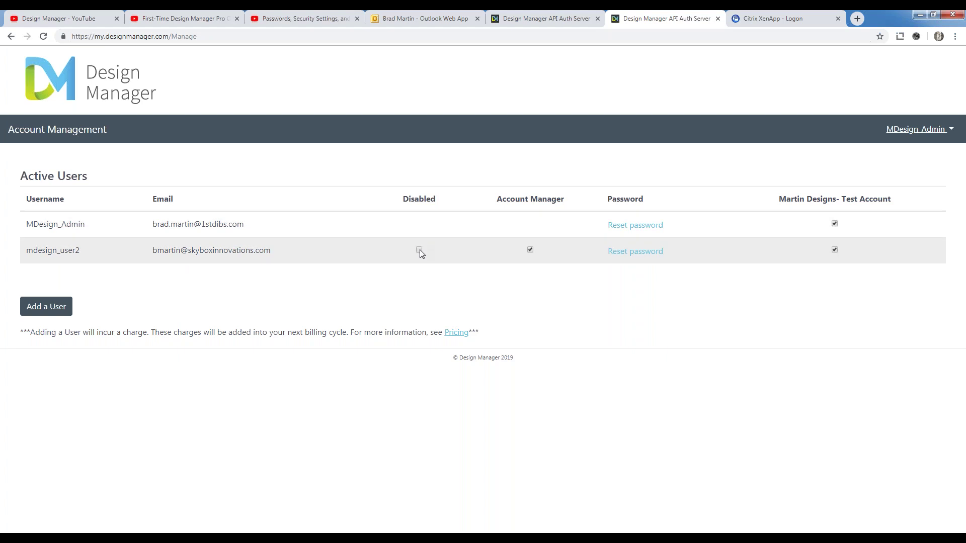
# Mark the new user as Disabled, confirm it, and go to the Citrix XenApp logon page
pyautogui.click(419, 249)
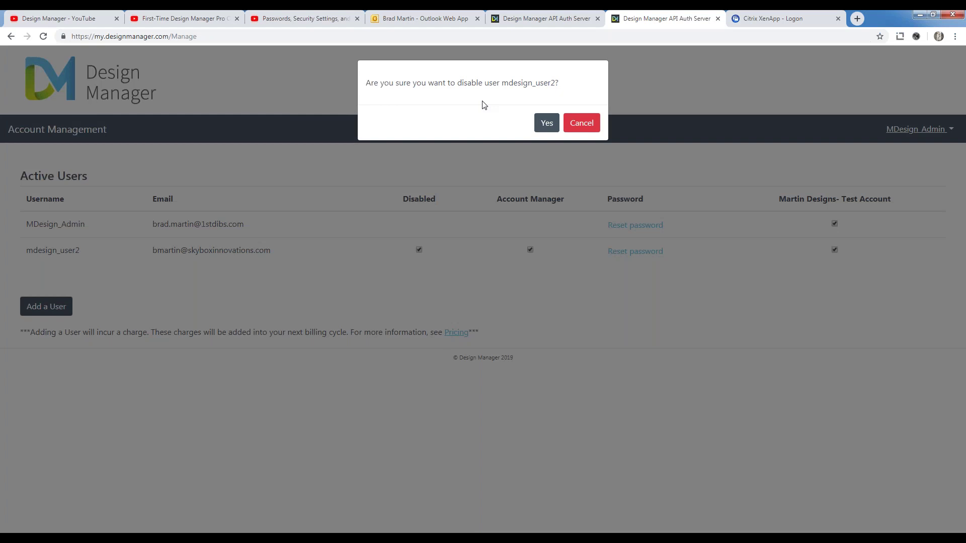
pyautogui.click(547, 125)
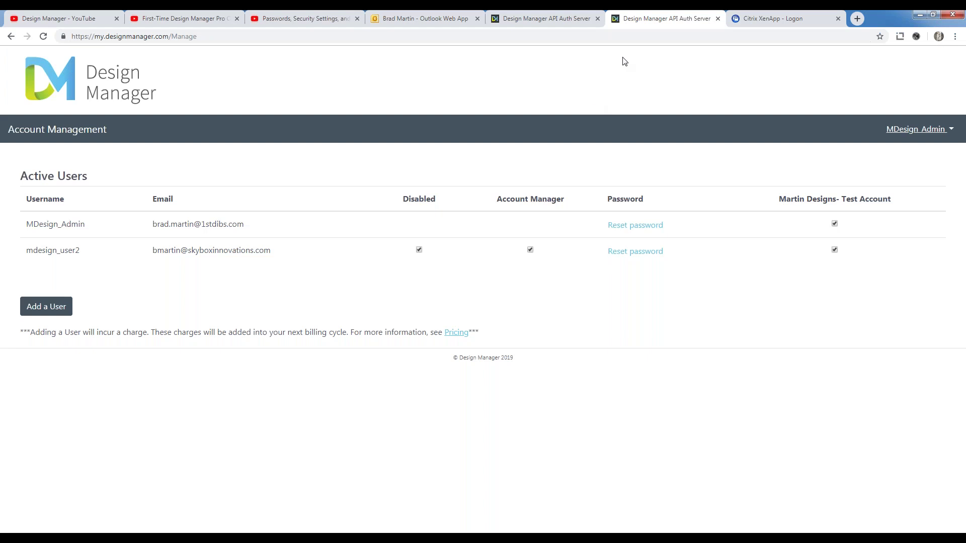
pyautogui.click(778, 22)
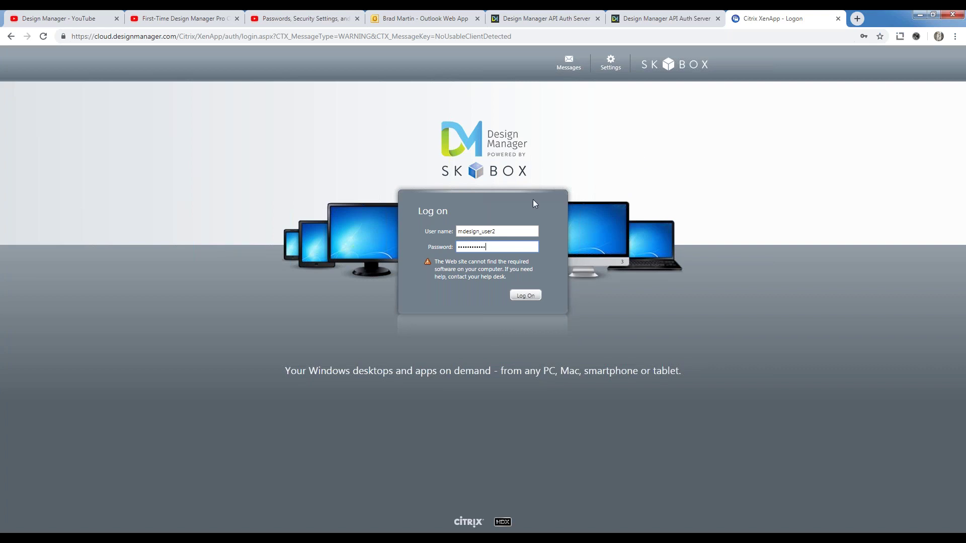
# Try logging on as the disabled user, see 'account has been disabled', and return to Account Management
pyautogui.click(526, 296)
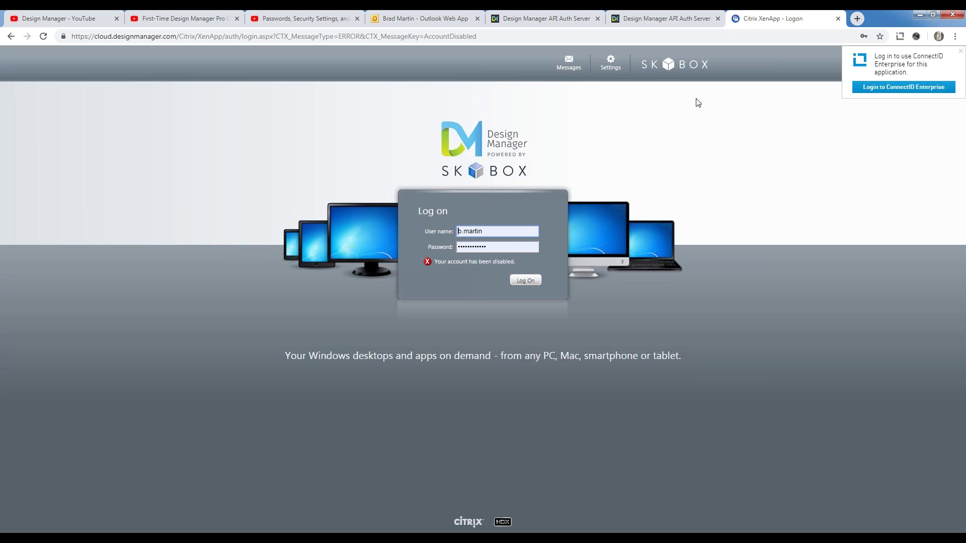
pyautogui.click(662, 20)
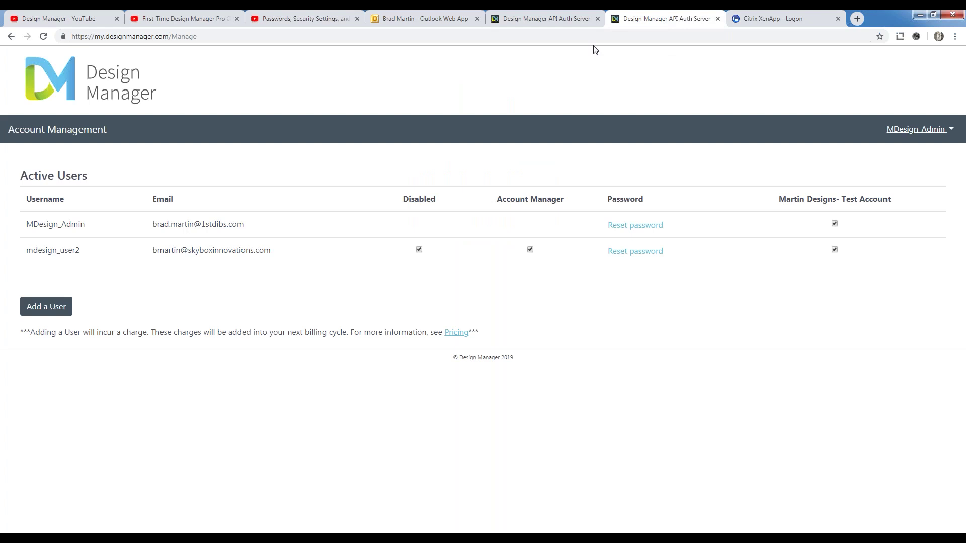
# Untick Disabled for the new user and confirm re-enabling the account
pyautogui.click(419, 249)
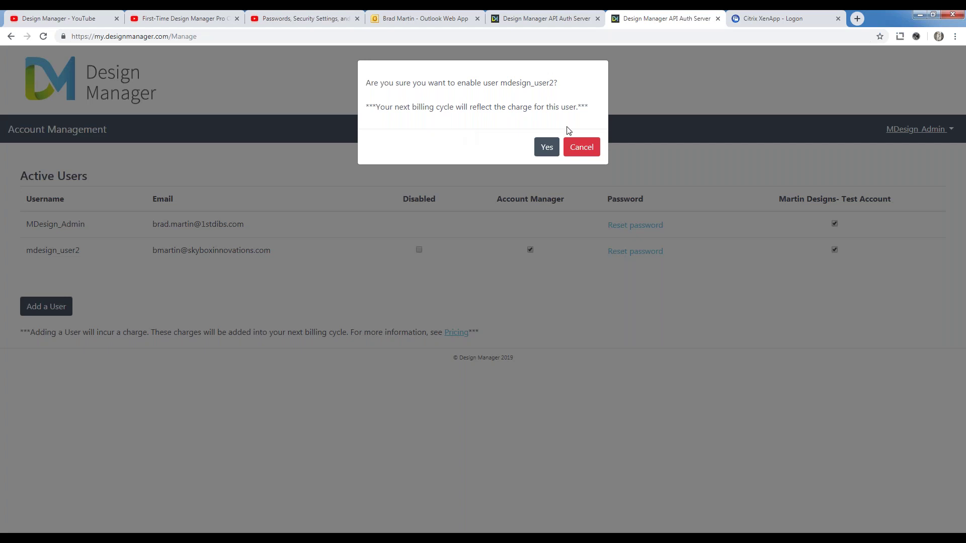
pyautogui.click(547, 146)
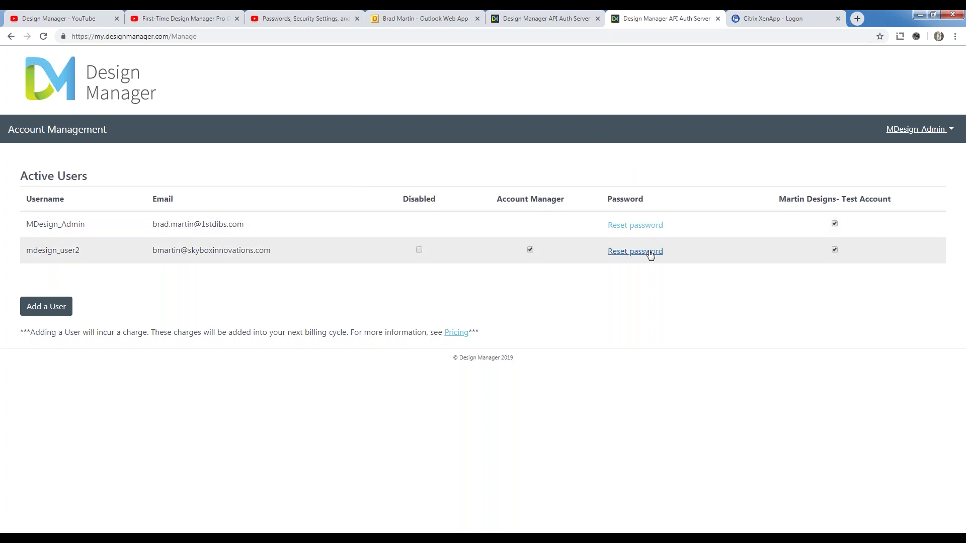
# Send the new user a reset-password email and go back to the Account Manager list
pyautogui.click(649, 251)
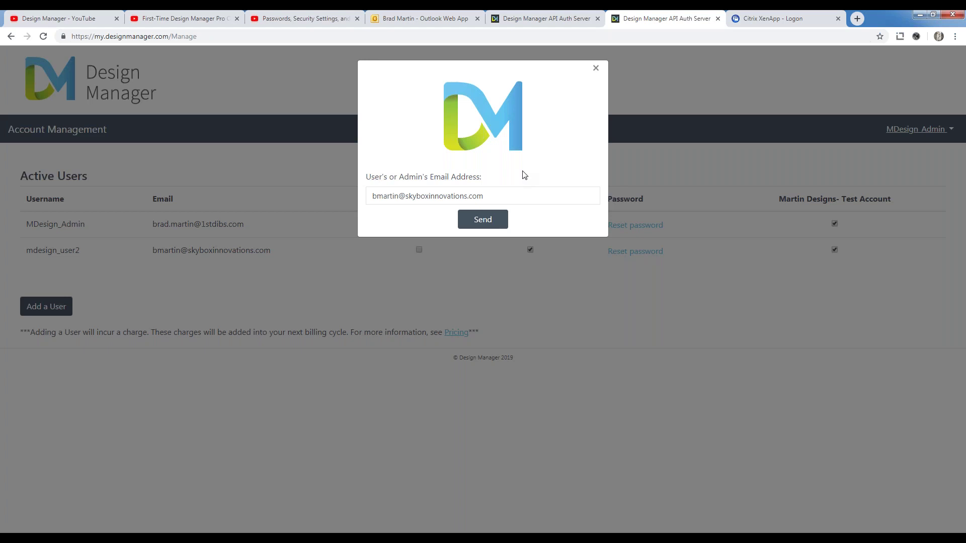
pyautogui.click(482, 221)
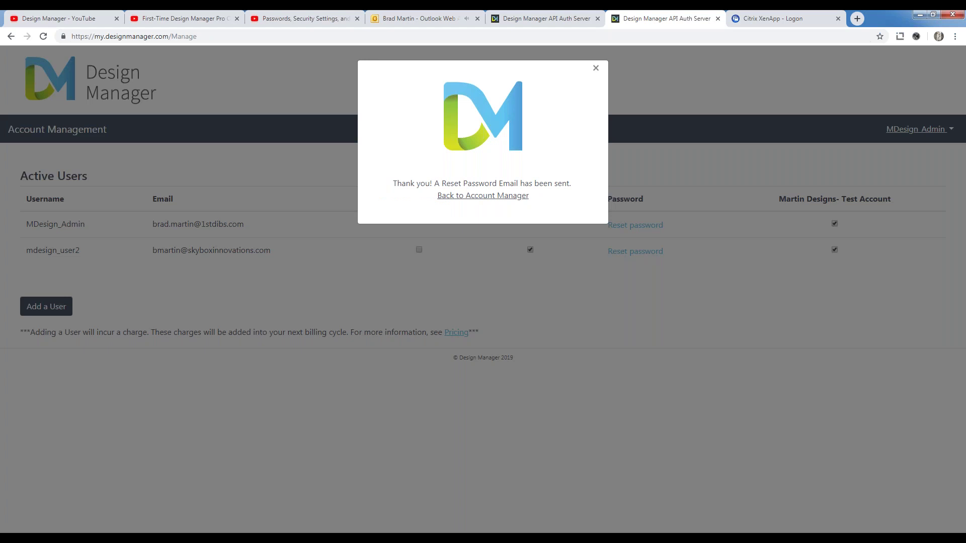
pyautogui.click(501, 201)
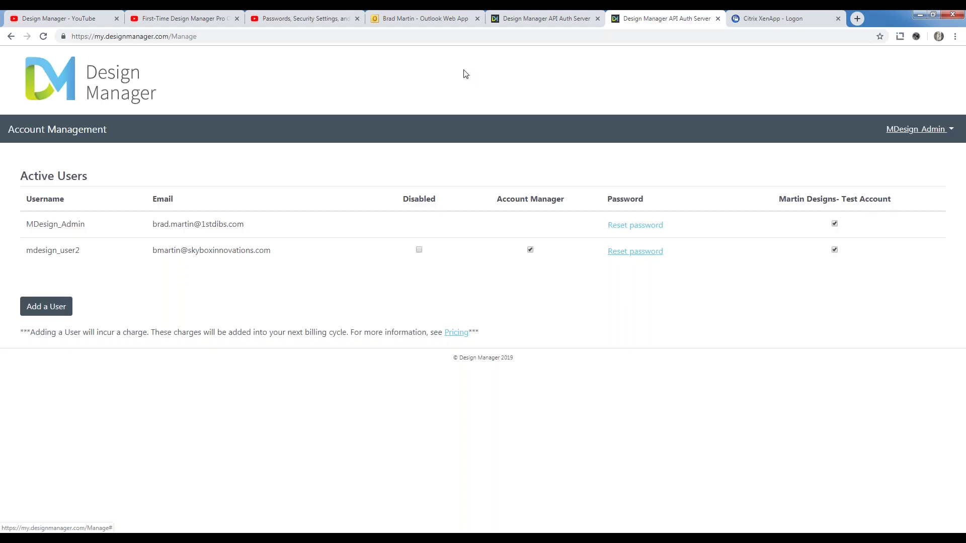
# In Outlook Web App, open the Reset Password email for the new user
pyautogui.click(402, 20)
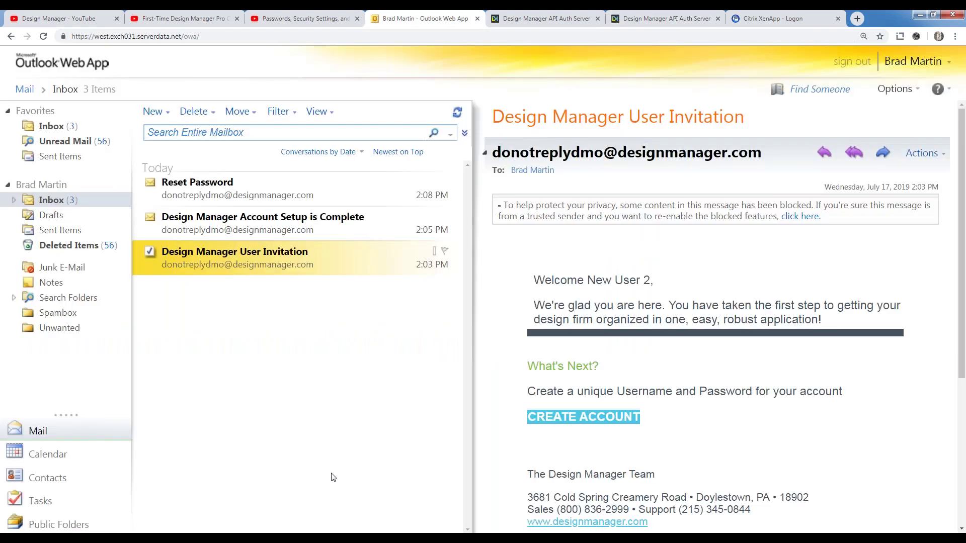
pyautogui.click(286, 196)
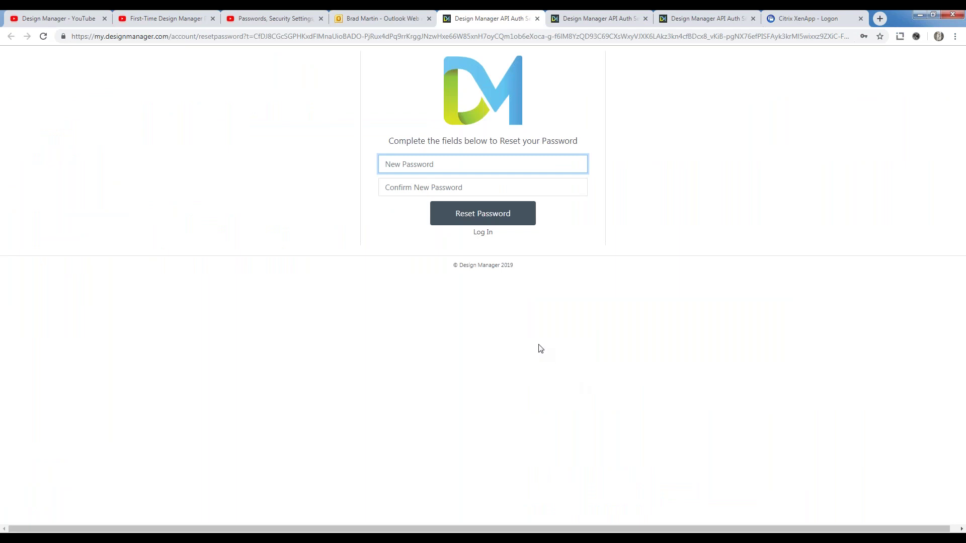
# Enter and confirm the new password, submit it, and dismiss Chrome's save-password prompt
pyautogui.write('••••••••••')
pyautogui.press('Tab')
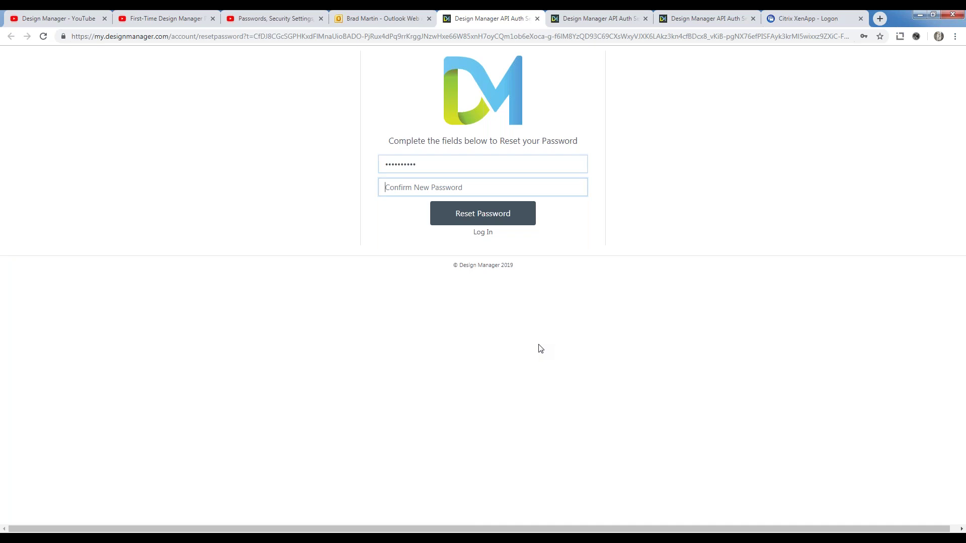
pyautogui.write('••••••')
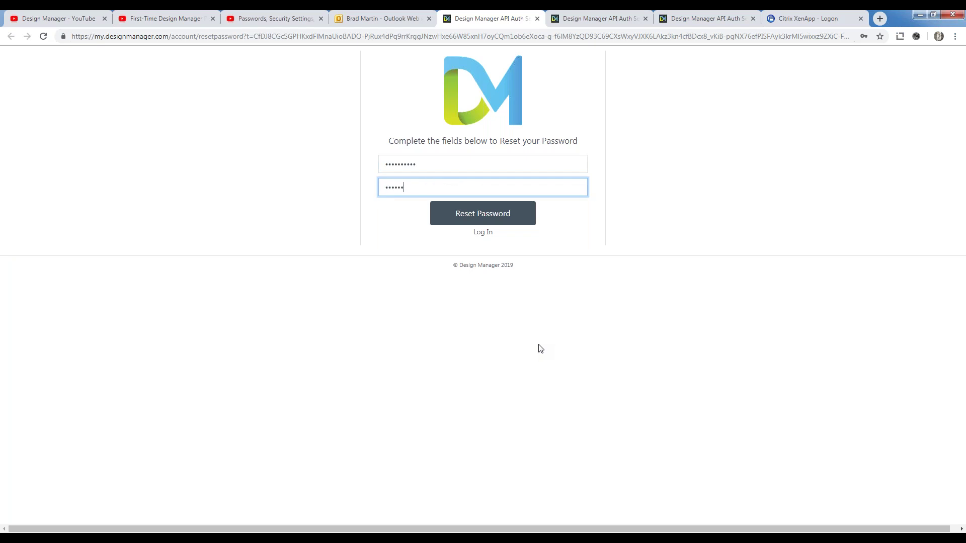
pyautogui.press('BackSpace')
pyautogui.press('BackSpace')
pyautogui.press('BackSpace')
pyautogui.press('BackSpace')
pyautogui.write('••••••')
pyautogui.hotkey('ctrl', 'a')
pyautogui.write('••••••••••')
pyautogui.press('BackSpace')
pyautogui.write('•')
pyautogui.press('Return')
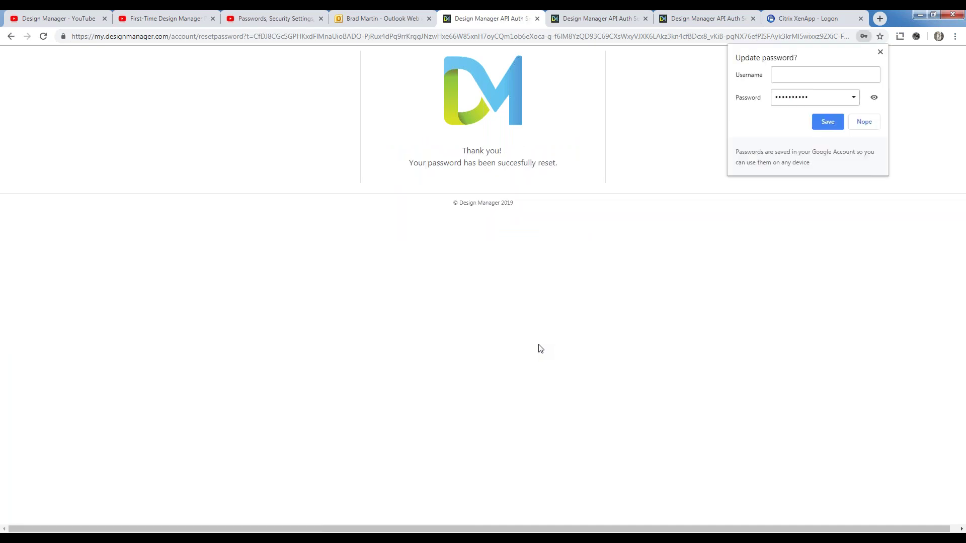
pyautogui.click(881, 54)
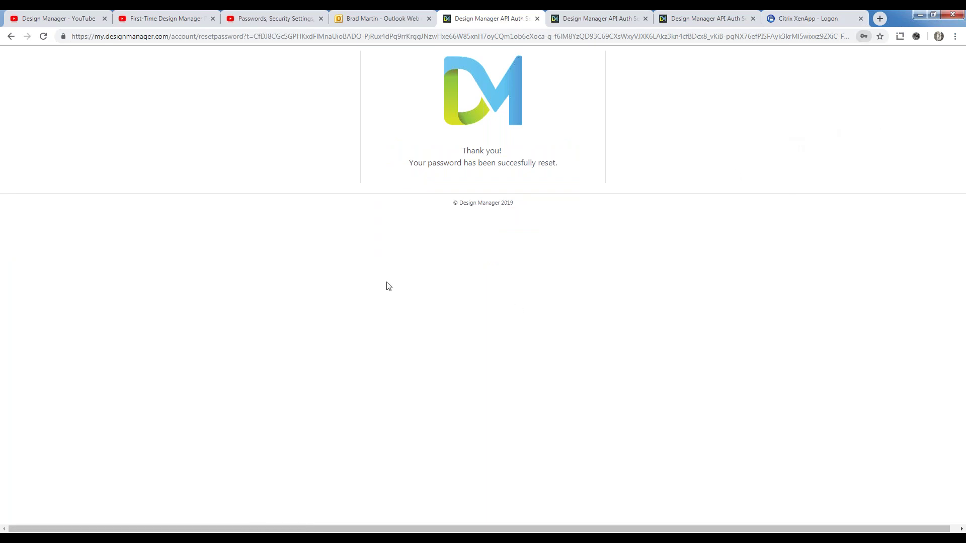
pyautogui.click(623, 19)
# Return to the Account Management tab showing the new user enabled as an Account Manager
pyautogui.click(665, 22)
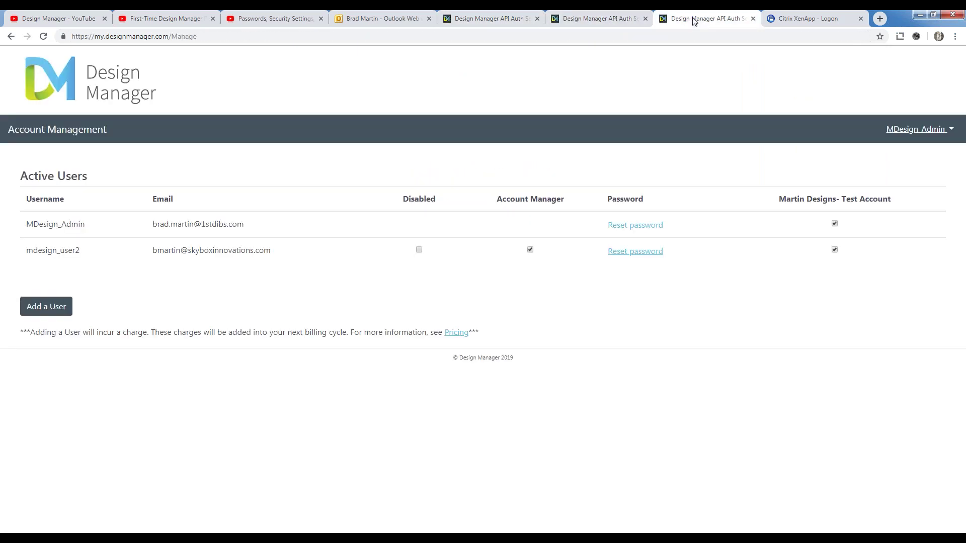